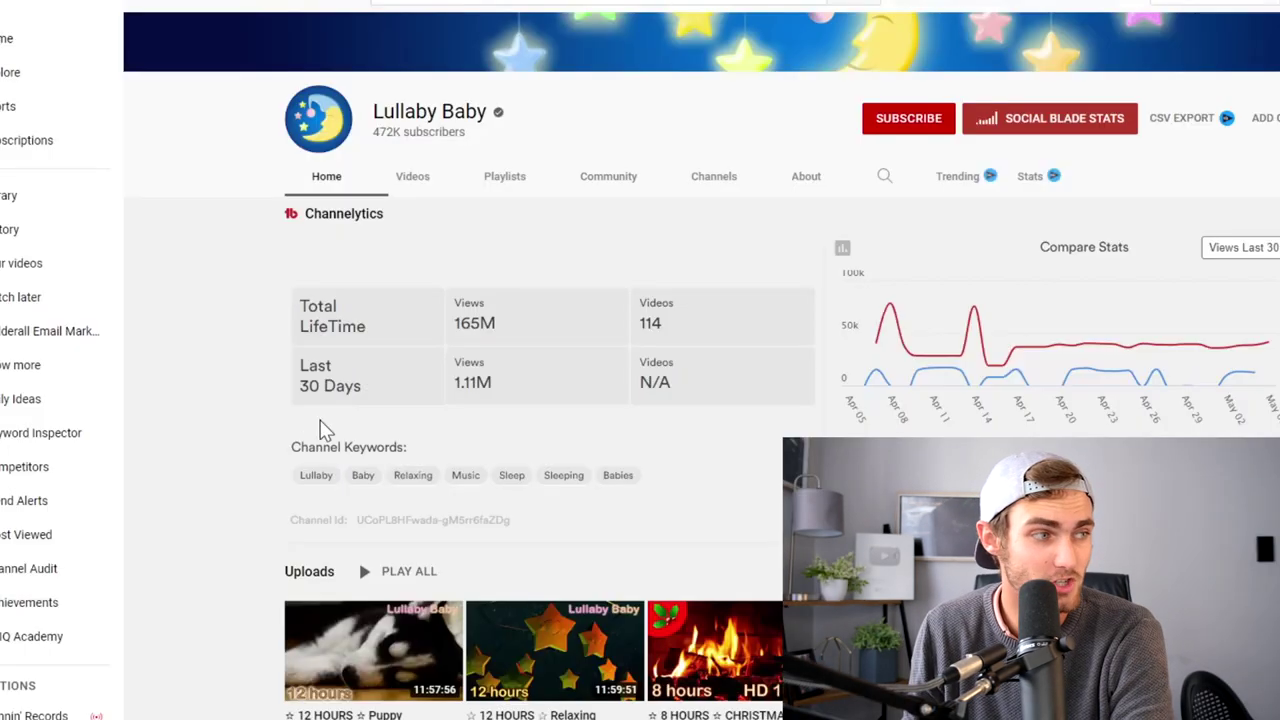
# Step: Scroll down the Lullaby Baby channel page to review its Channelytics panel
pyautogui.scroll(-3, 343, 414)
pyautogui.scroll(-2, 500, 449)
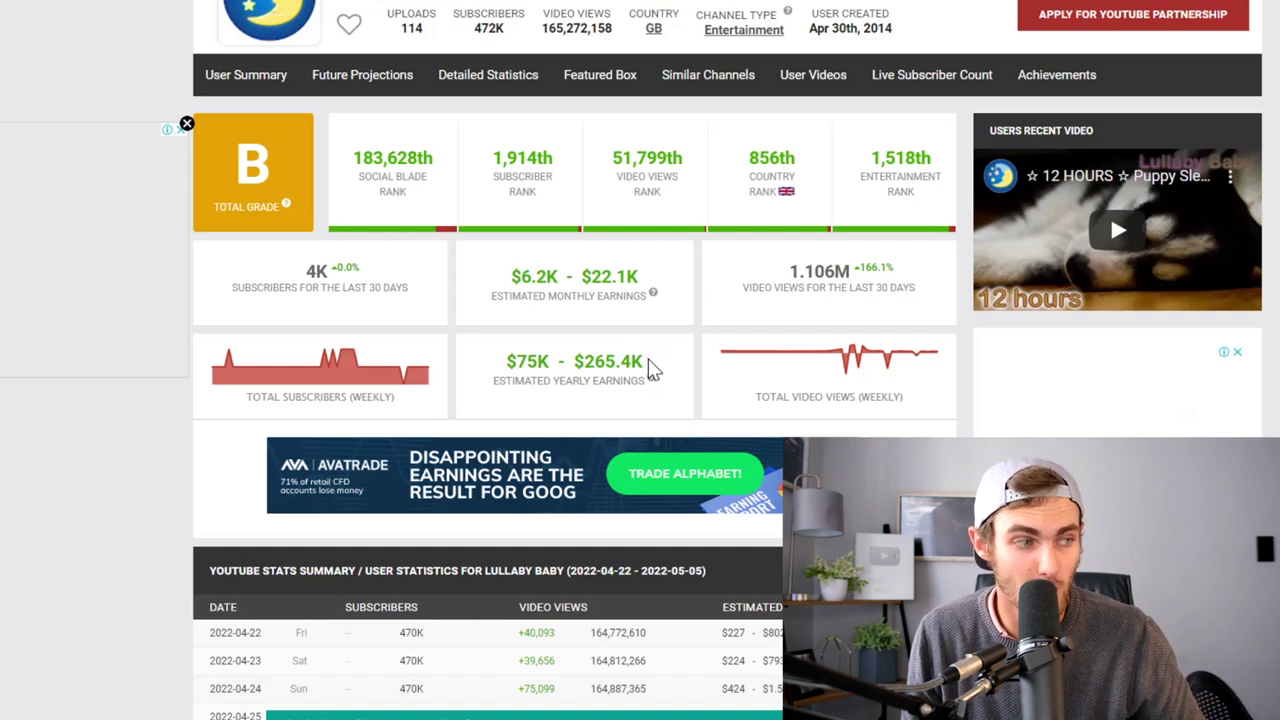
# Step: Highlight the $265.4K estimated yearly earnings figure, then clear the highlight
pyautogui.moveTo(650, 368); pyautogui.dragTo(579, 372)
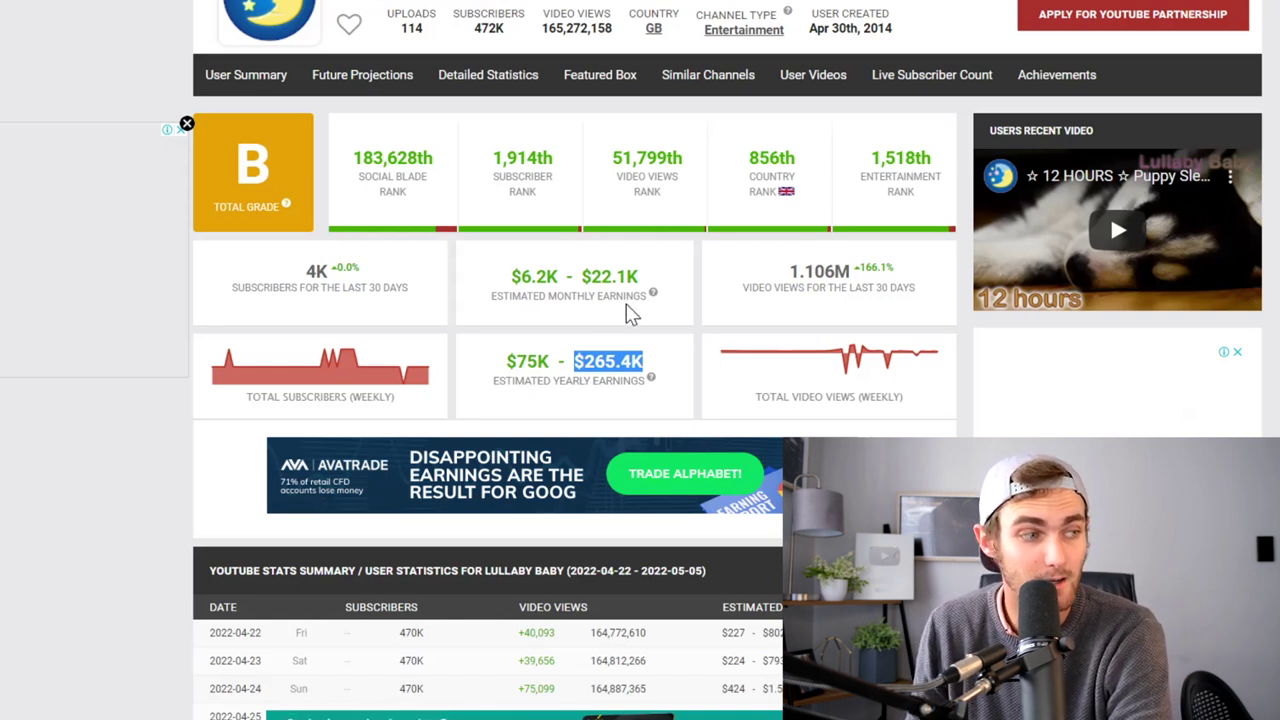
pyautogui.click(654, 292)
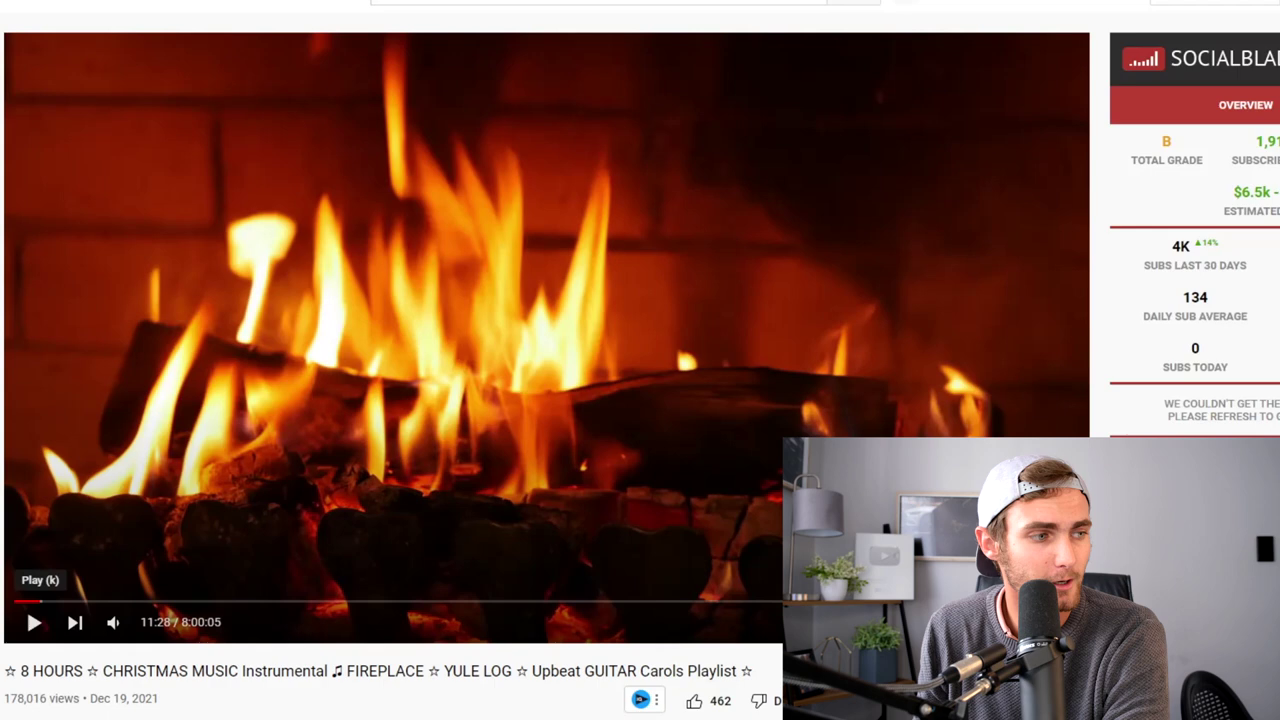
# Step: Play the Christmas fireplace video muted and skip ahead to about 3 hours 23 minutes
pyautogui.click(469, 325)
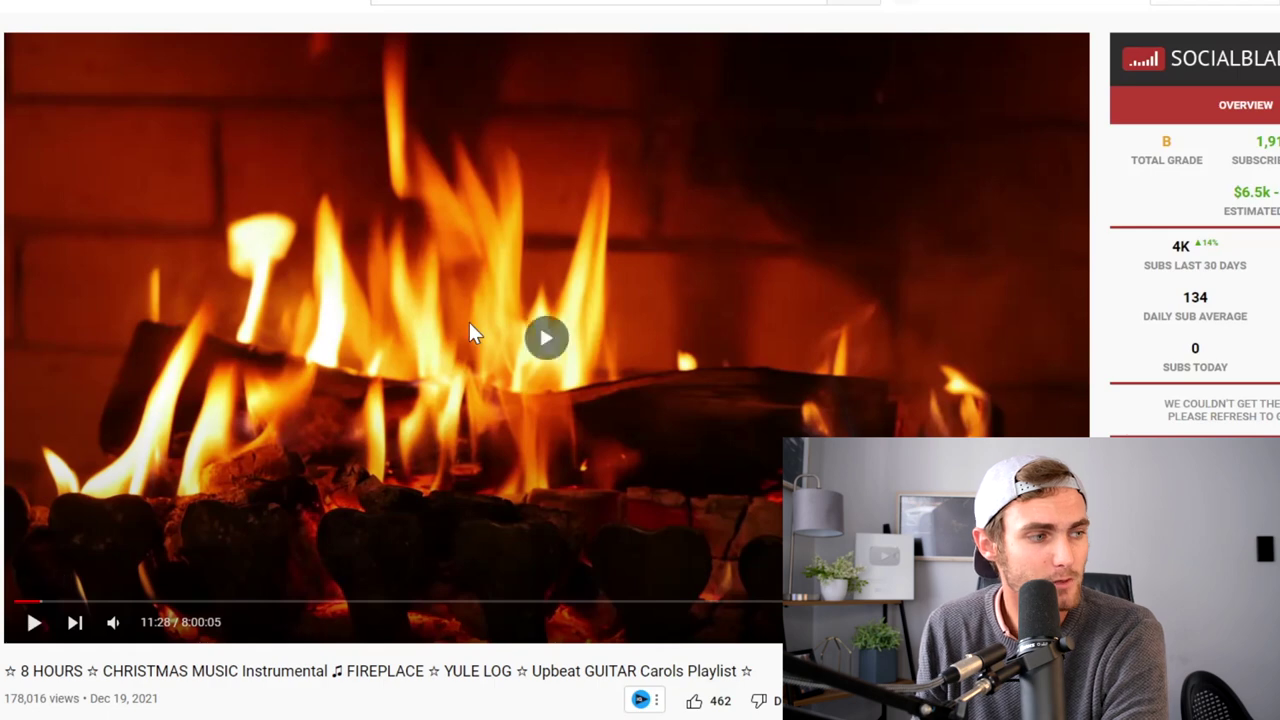
pyautogui.click(110, 622)
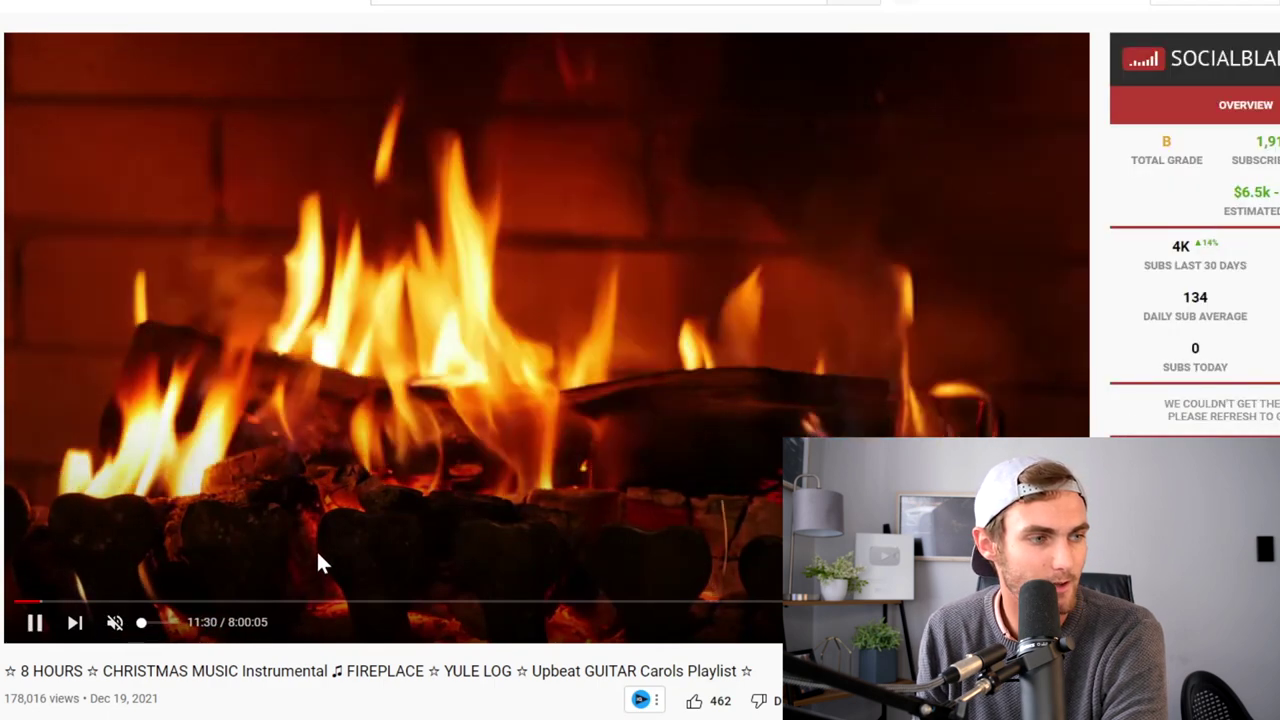
pyautogui.click(164, 603)
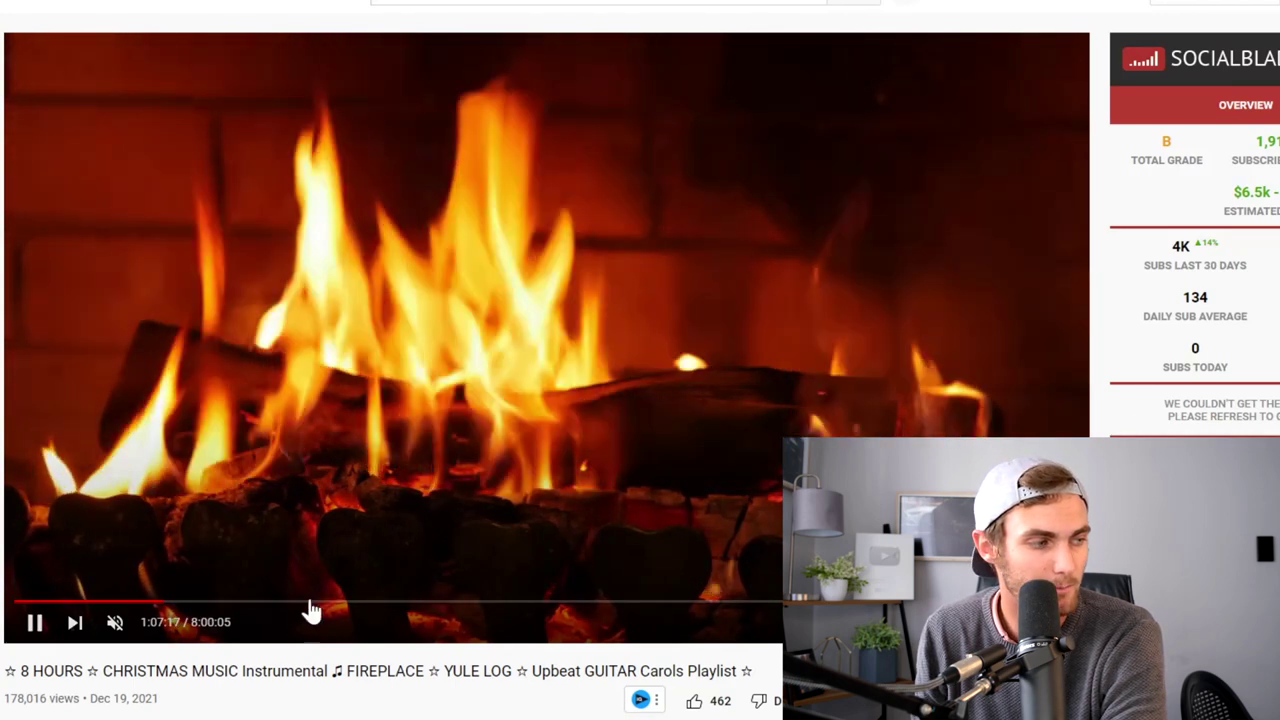
pyautogui.click(462, 604)
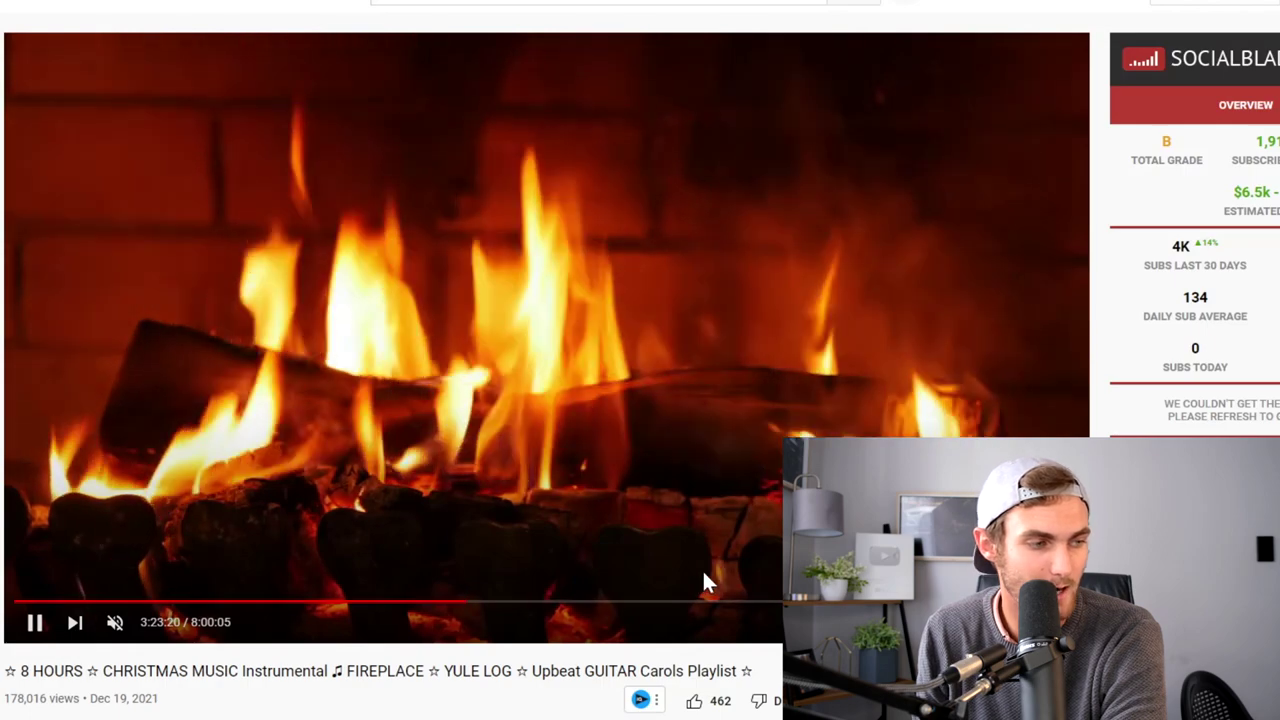
pyautogui.scroll(-3, 600, 665)
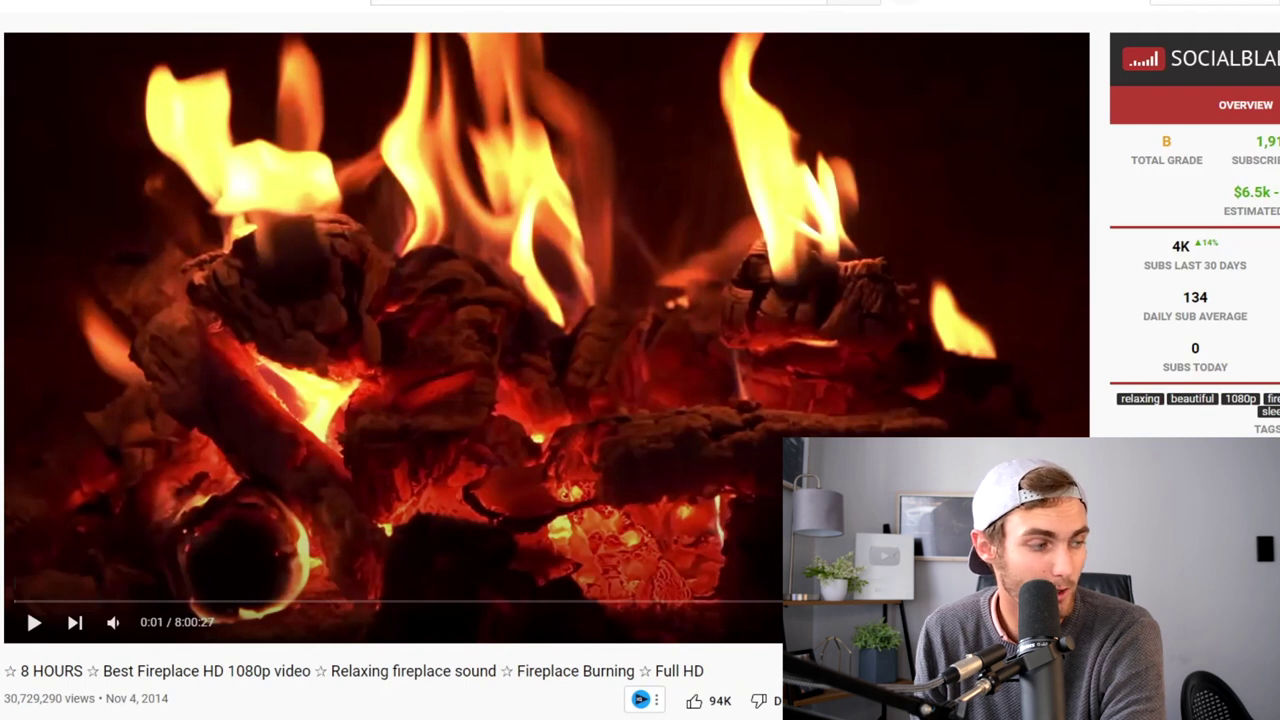
pyautogui.scroll(-1, 400, 400)
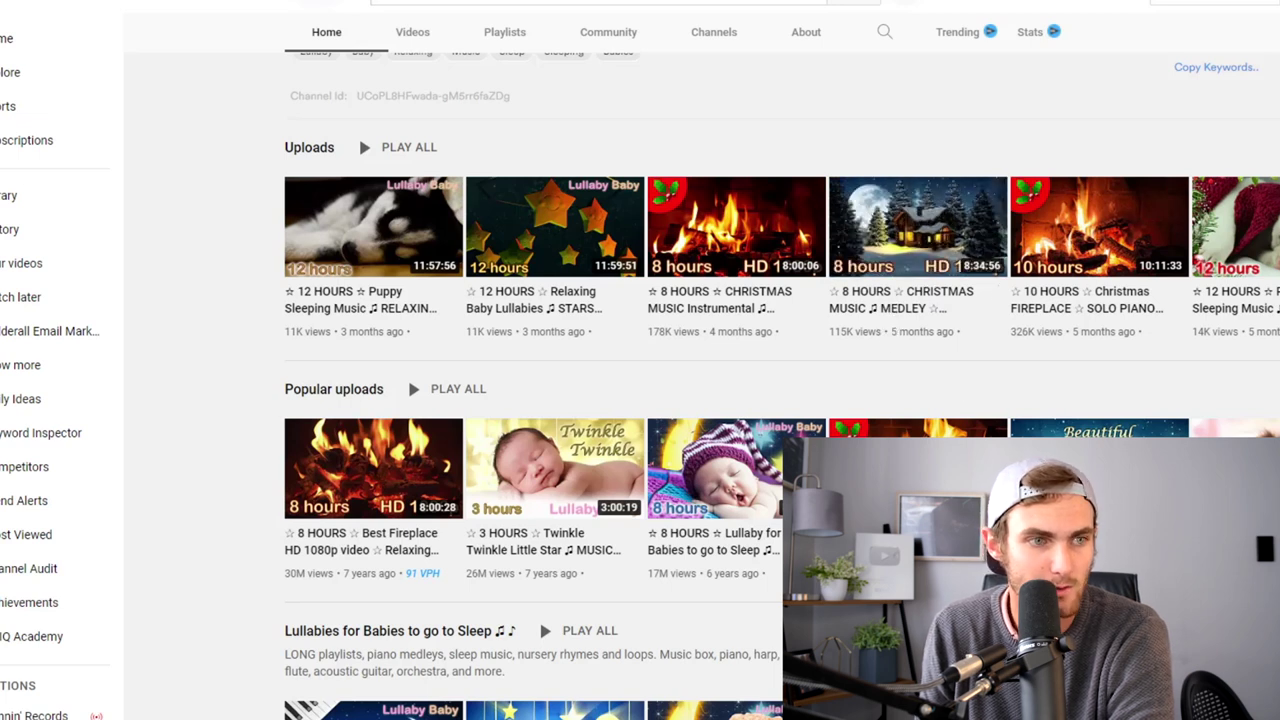
# Step: Show the next set of Lullaby Baby uploads in the Uploads shelf
pyautogui.click(1270, 226)
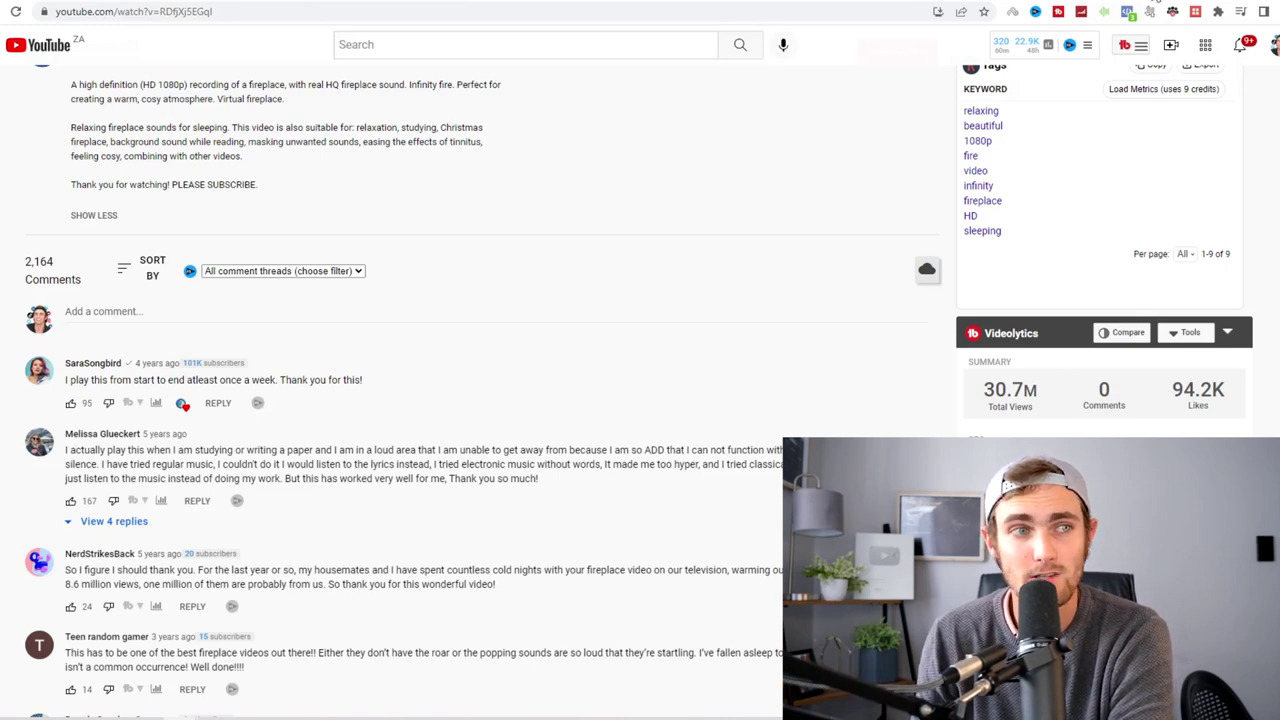
# Step: Search Google for 'fire copyrwrite free videos' in a new tab
pyautogui.hotkey('ctrl', 't')
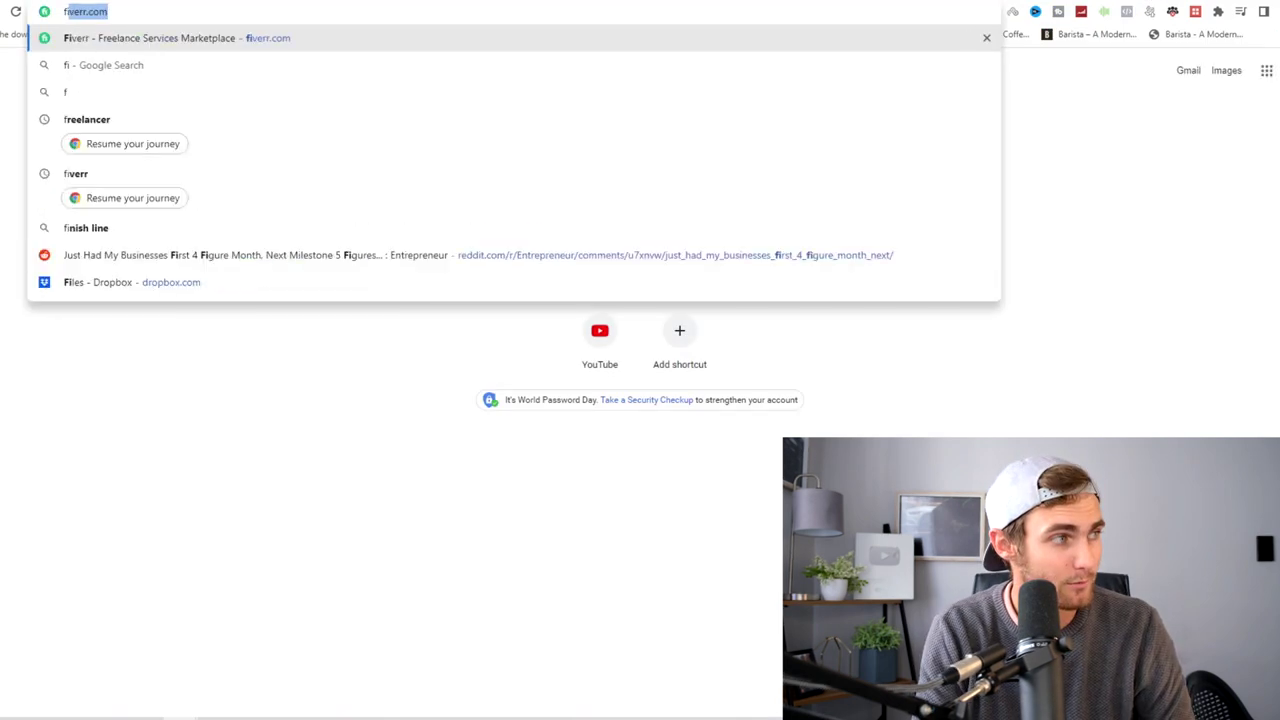
pyautogui.write('fire copyrwrite free videos')
pyautogui.press('Return')
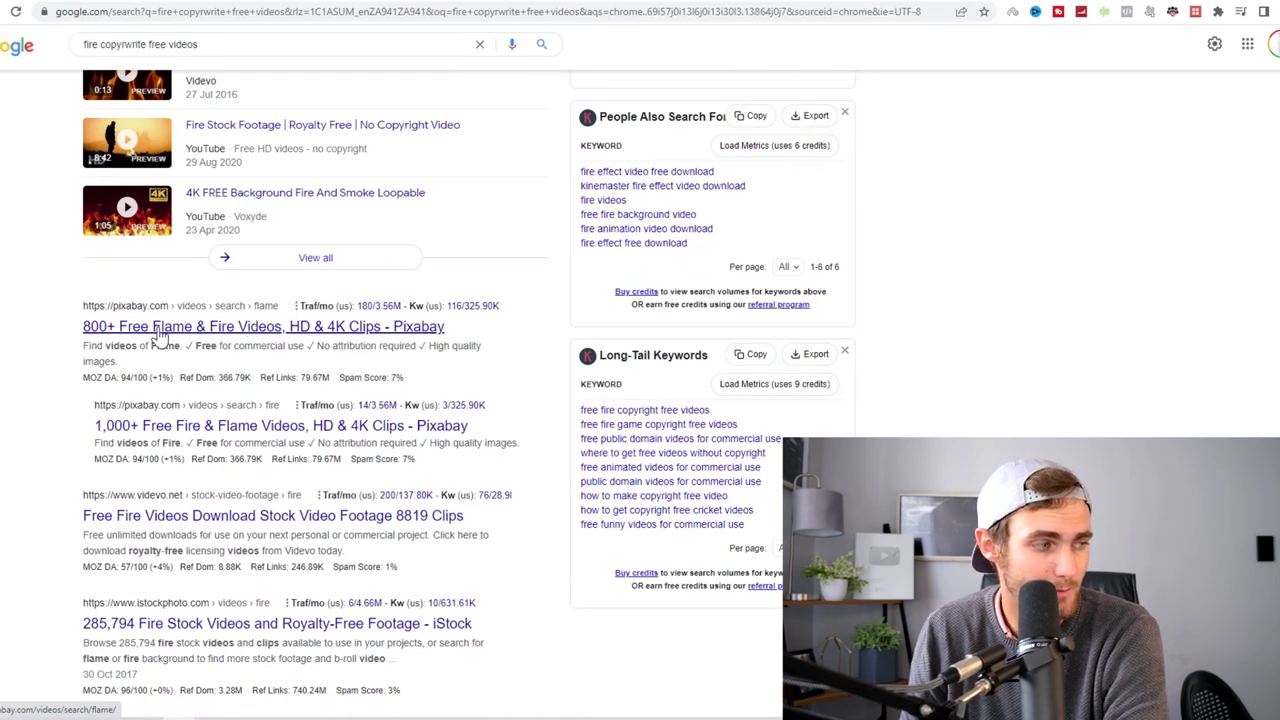
pyautogui.scroll(3, 268, 494)
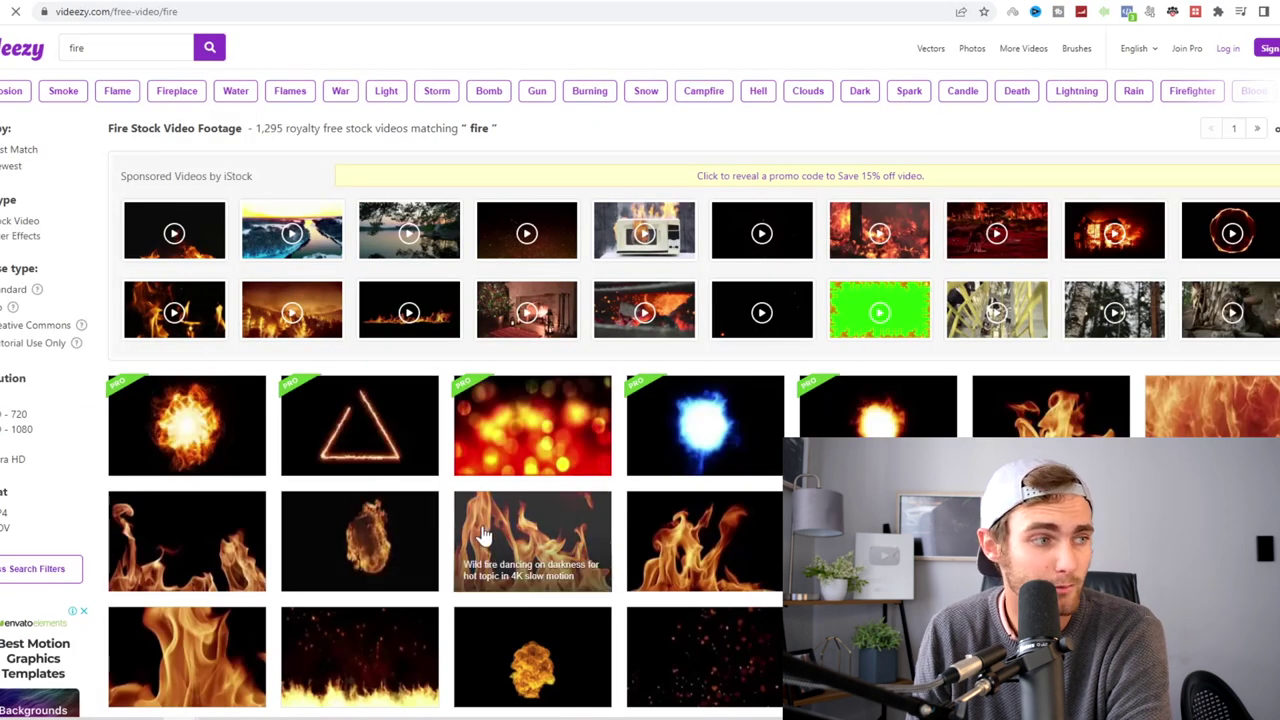
# Step: Open and briefly preview Videezy's Wild Fire Dancing On Darkness clip
pyautogui.scroll(-3, 527, 518)
pyautogui.scroll(3, 515, 500)
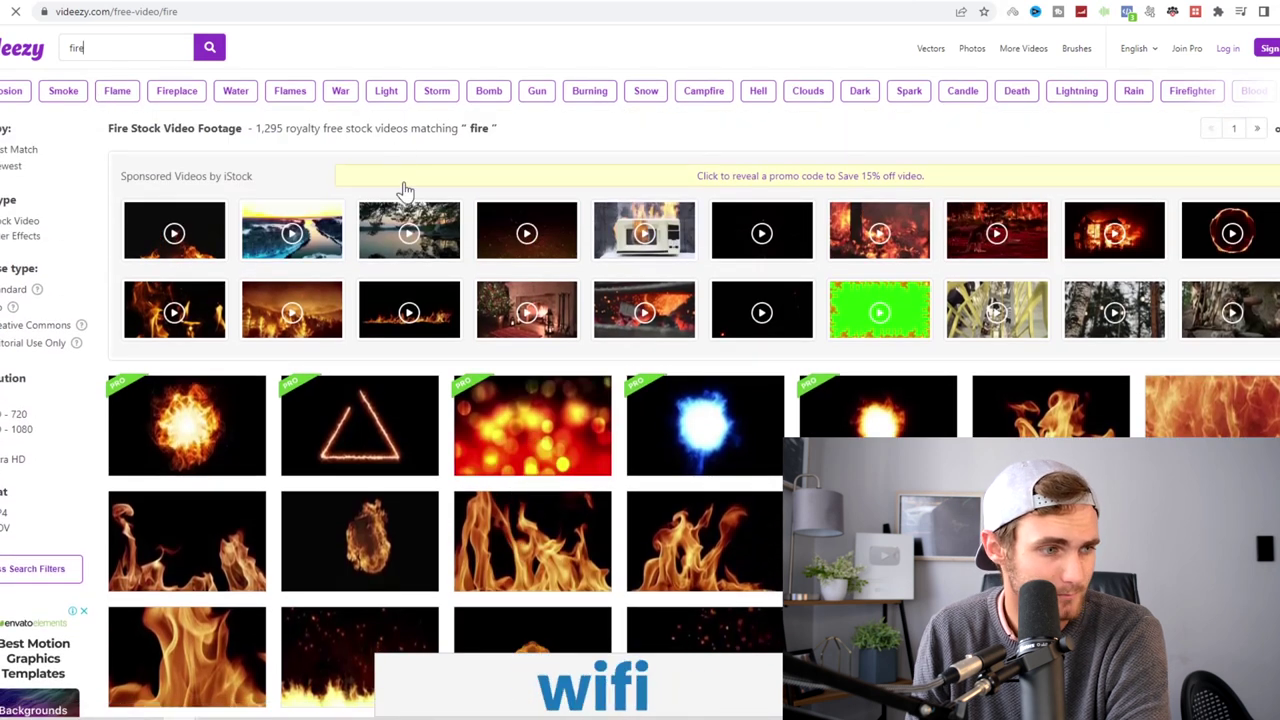
pyautogui.scroll(-2, 565, 400)
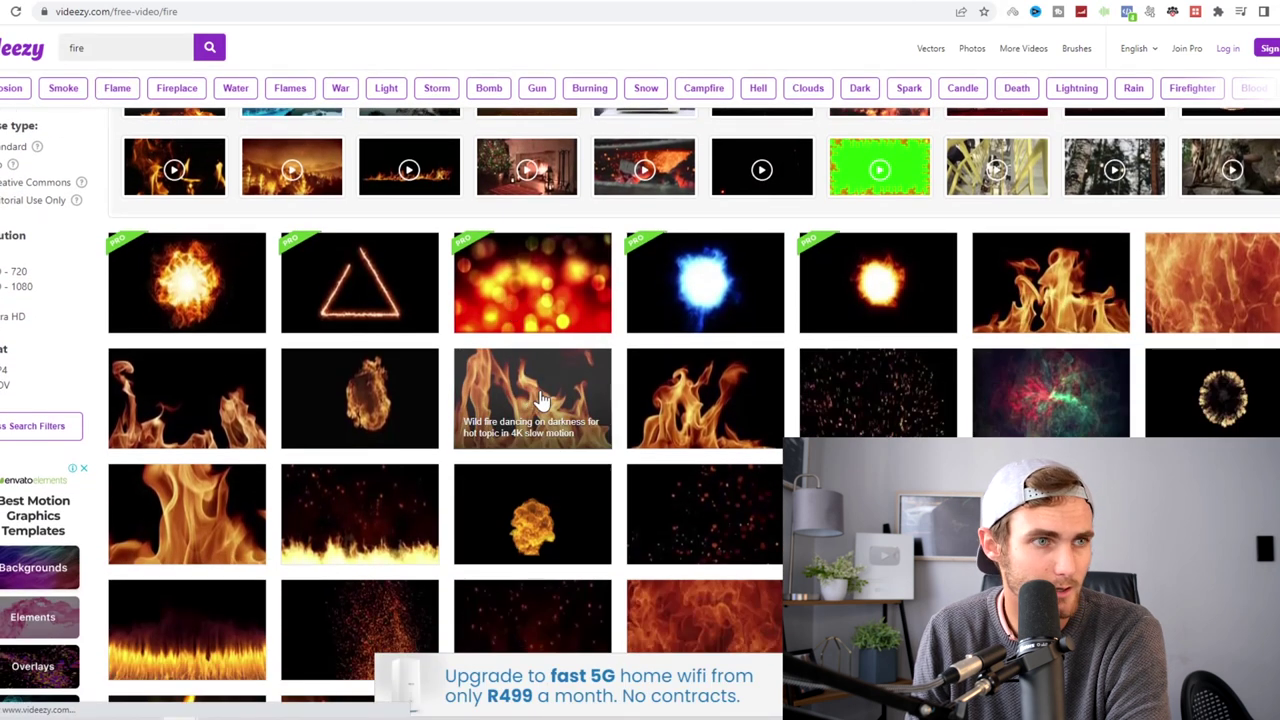
pyautogui.click(541, 398)
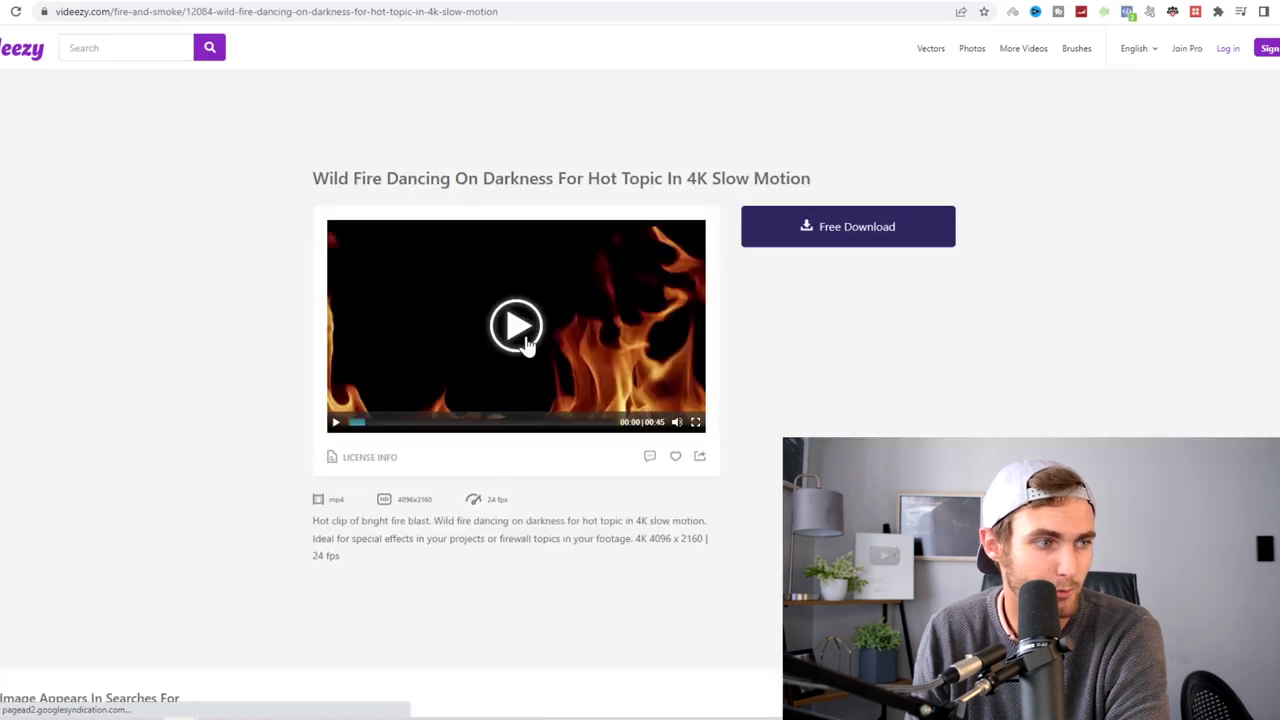
pyautogui.click(527, 343)
pyautogui.click(510, 273)
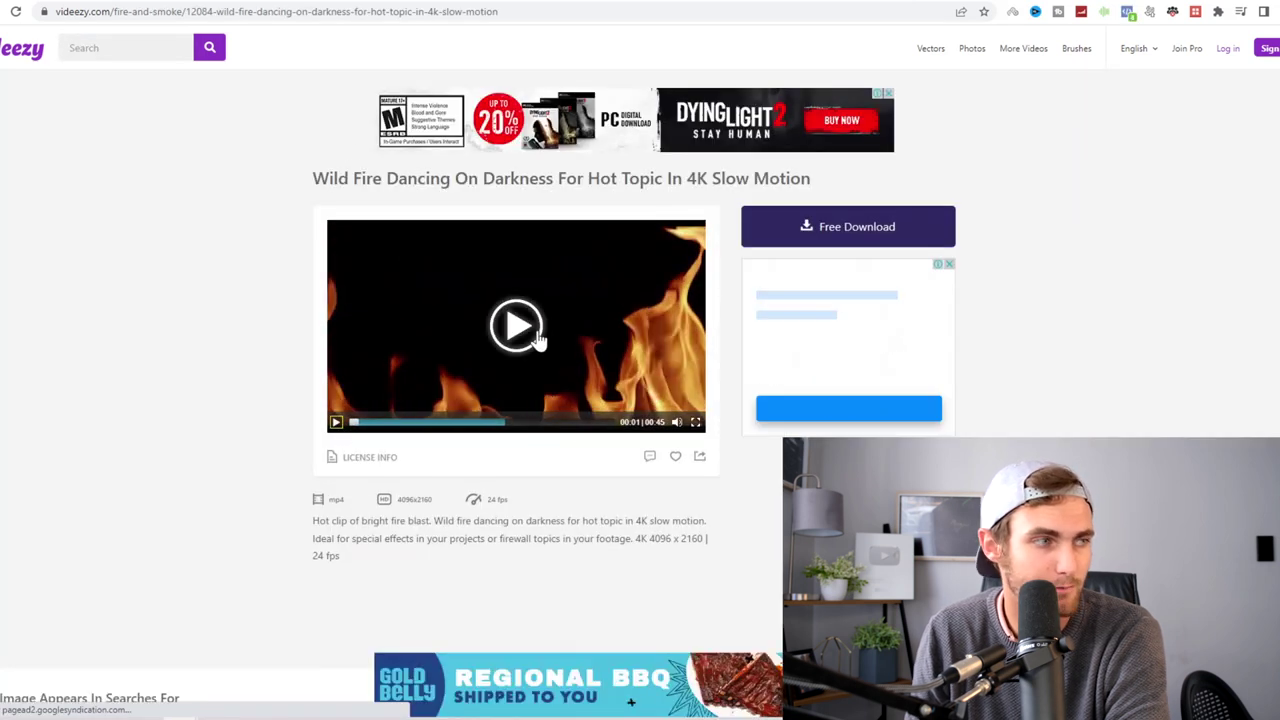
# Step: Go back to Videezy's fire results and scroll through the clip grid
pyautogui.hotkey('alt', 'Left')
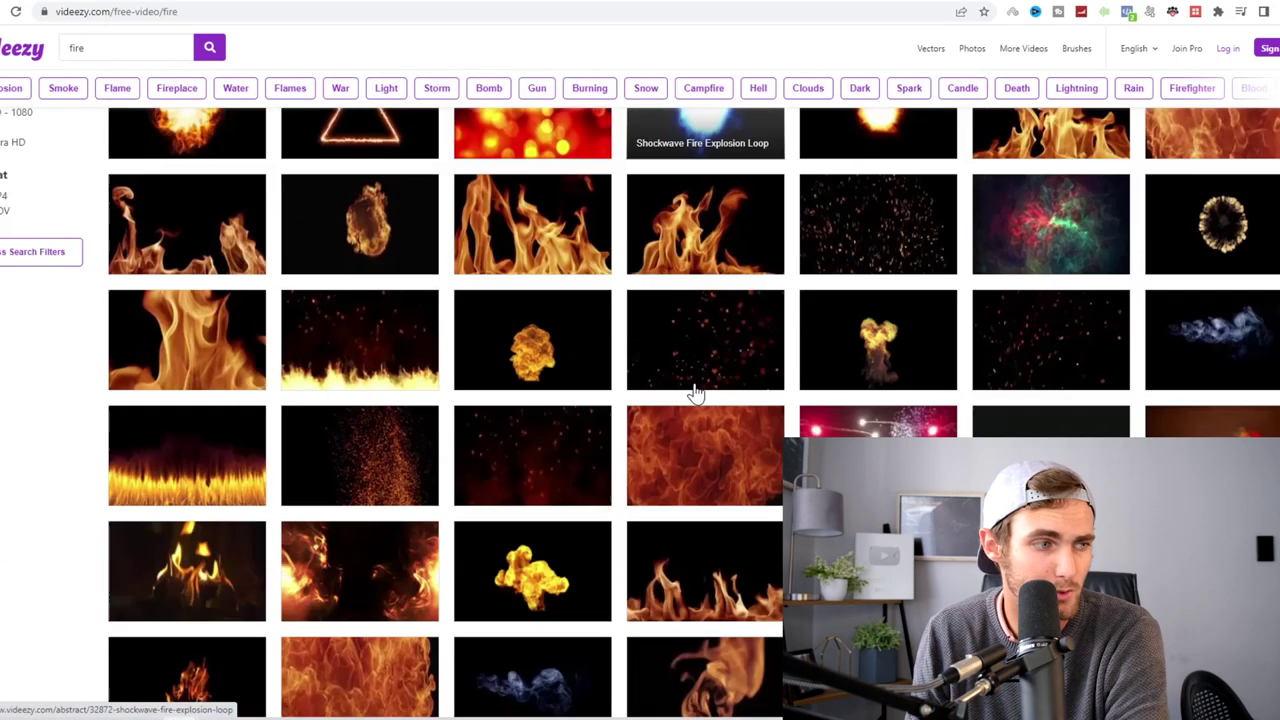
pyautogui.scroll(-5, 697, 392)
pyautogui.scroll(-3, 629, 420)
pyautogui.scroll(-5, 1217, 337)
pyautogui.scroll(5, 514, 551)
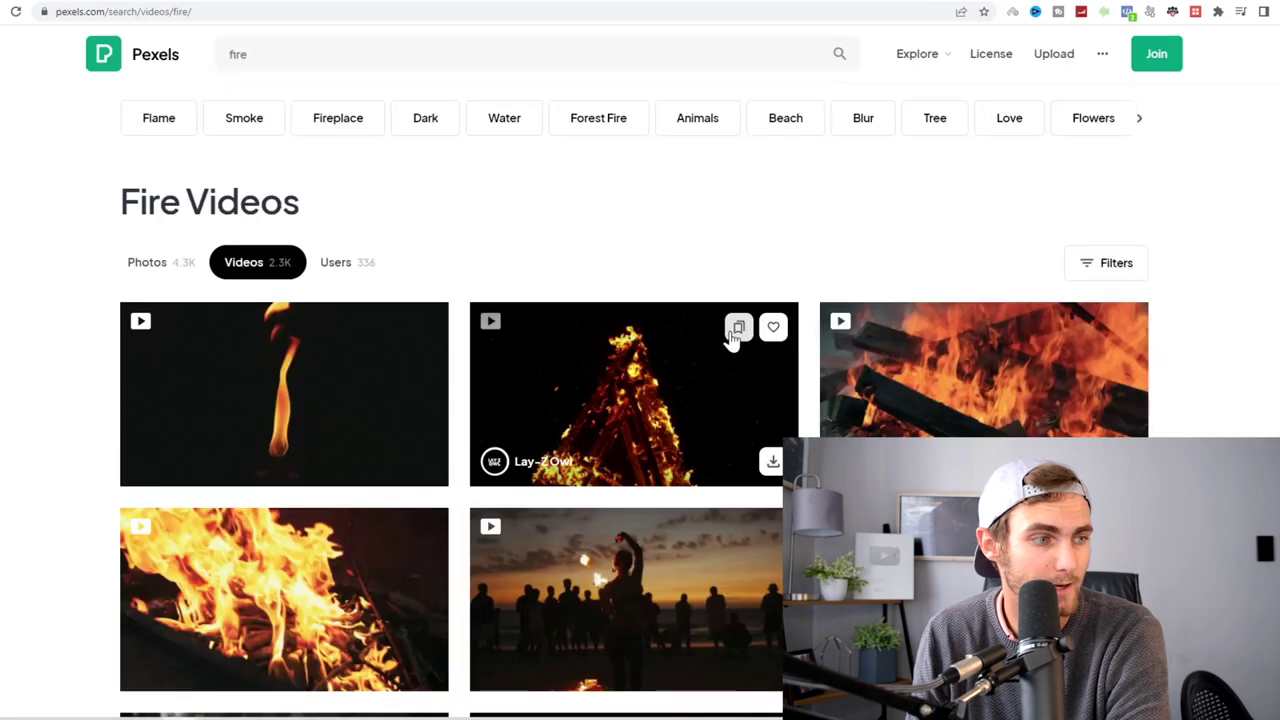
# Step: Scroll through the Pexels fire videos and Pixabay's 338 flame clips
pyautogui.scroll(-2, 634, 423)
pyautogui.scroll(-2, 634, 423)
pyautogui.scroll(-2, 345, 381)
pyautogui.scroll(-3, 345, 381)
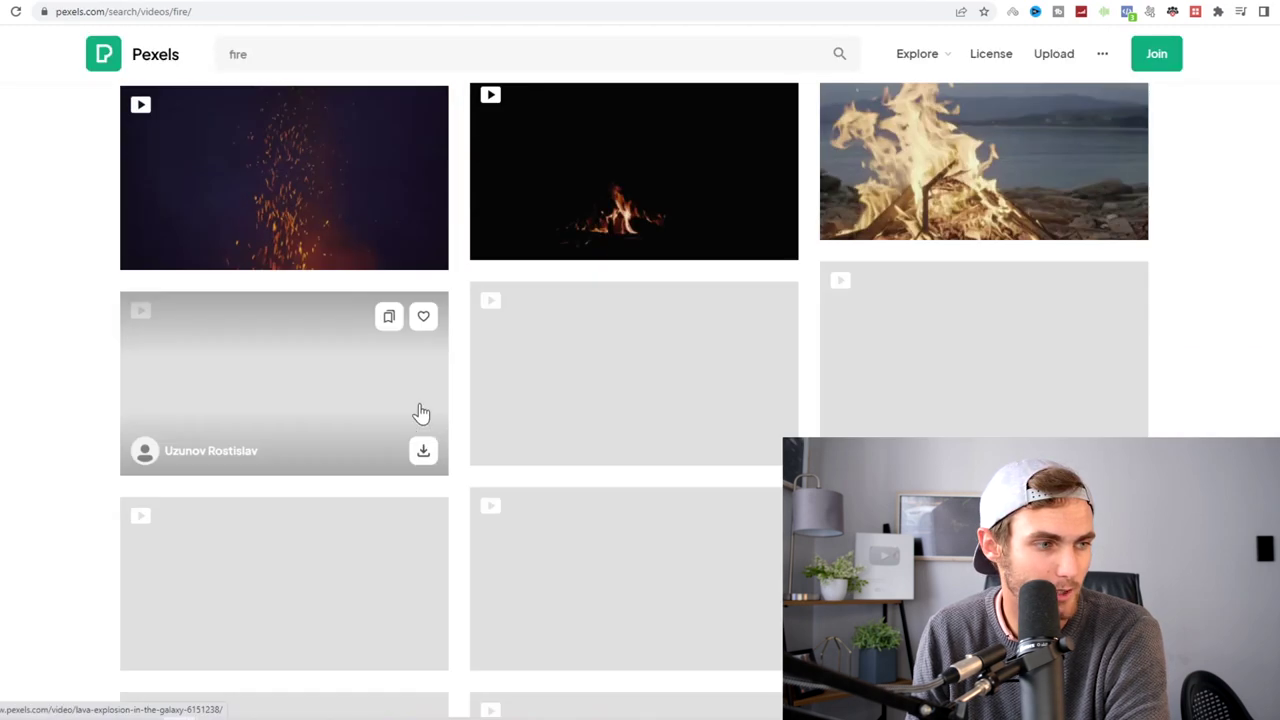
pyautogui.scroll(-3, 420, 425)
pyautogui.scroll(-3, 448, 460)
pyautogui.scroll(-3, 480, 443)
pyautogui.scroll(-3, 484, 445)
pyautogui.scroll(-3, 486, 449)
pyautogui.scroll(-1, 486, 449)
pyautogui.scroll(-2, 471, 466)
pyautogui.scroll(-3, 494, 437)
pyautogui.scroll(-3, 494, 443)
pyautogui.scroll(-3, 511, 437)
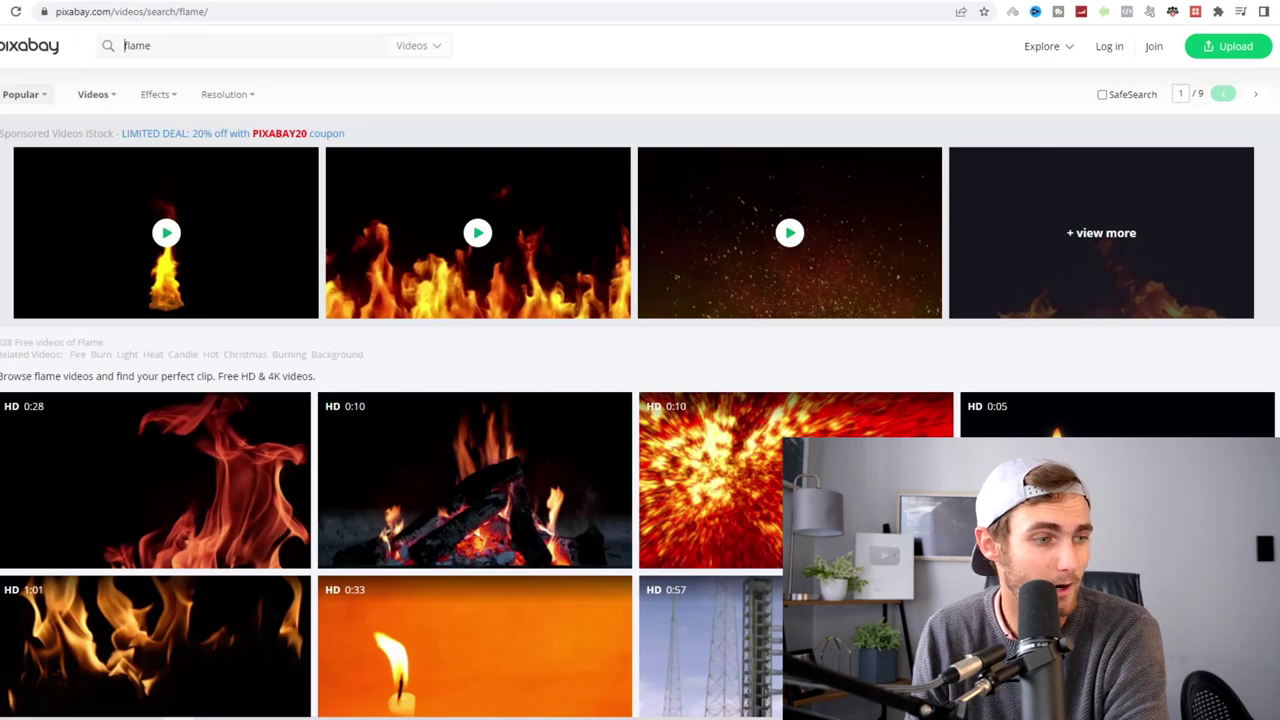
pyautogui.scroll(-5, 240, 148)
pyautogui.scroll(-5, 260, 334)
pyautogui.scroll(-5, 297, 311)
pyautogui.scroll(-5, 258, 246)
pyautogui.scroll(-5, 258, 250)
pyautogui.scroll(-5, 270, 255)
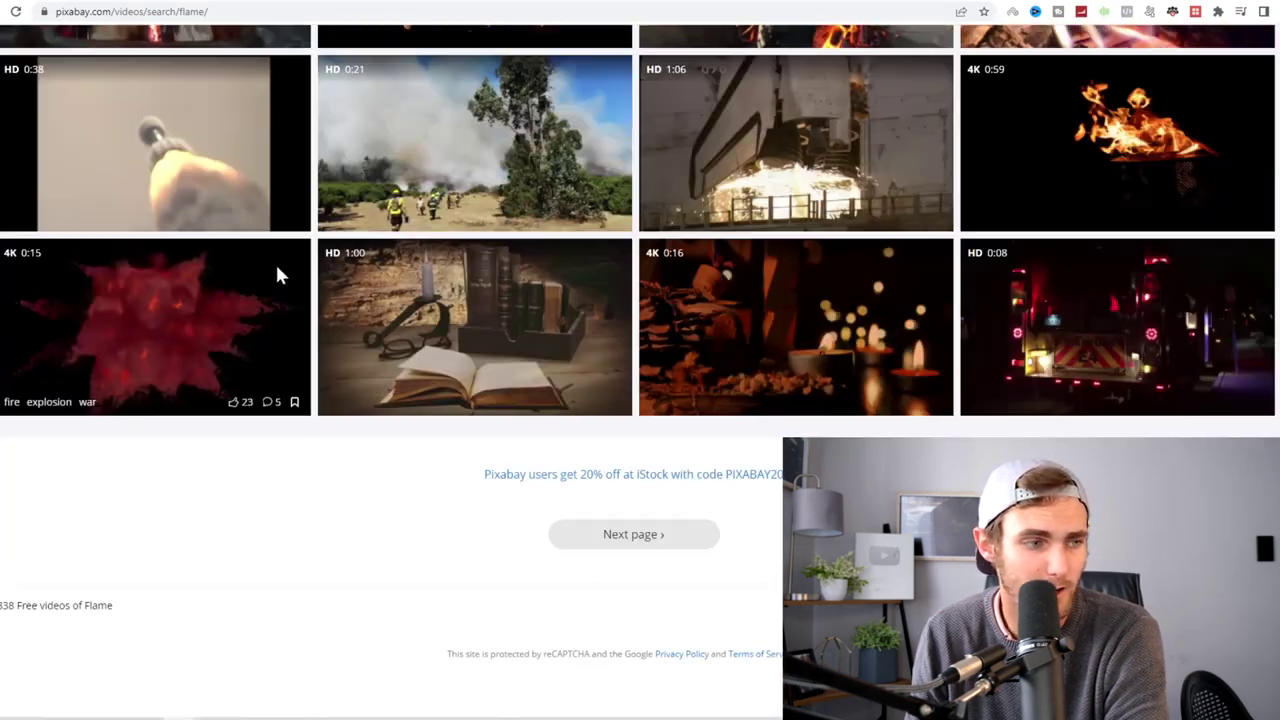
pyautogui.scroll(5, 680, 520)
pyautogui.scroll(5, 643, 480)
pyautogui.scroll(5, 643, 480)
pyautogui.scroll(5, 643, 480)
pyautogui.scroll(5, 643, 480)
pyautogui.scroll(5, 643, 480)
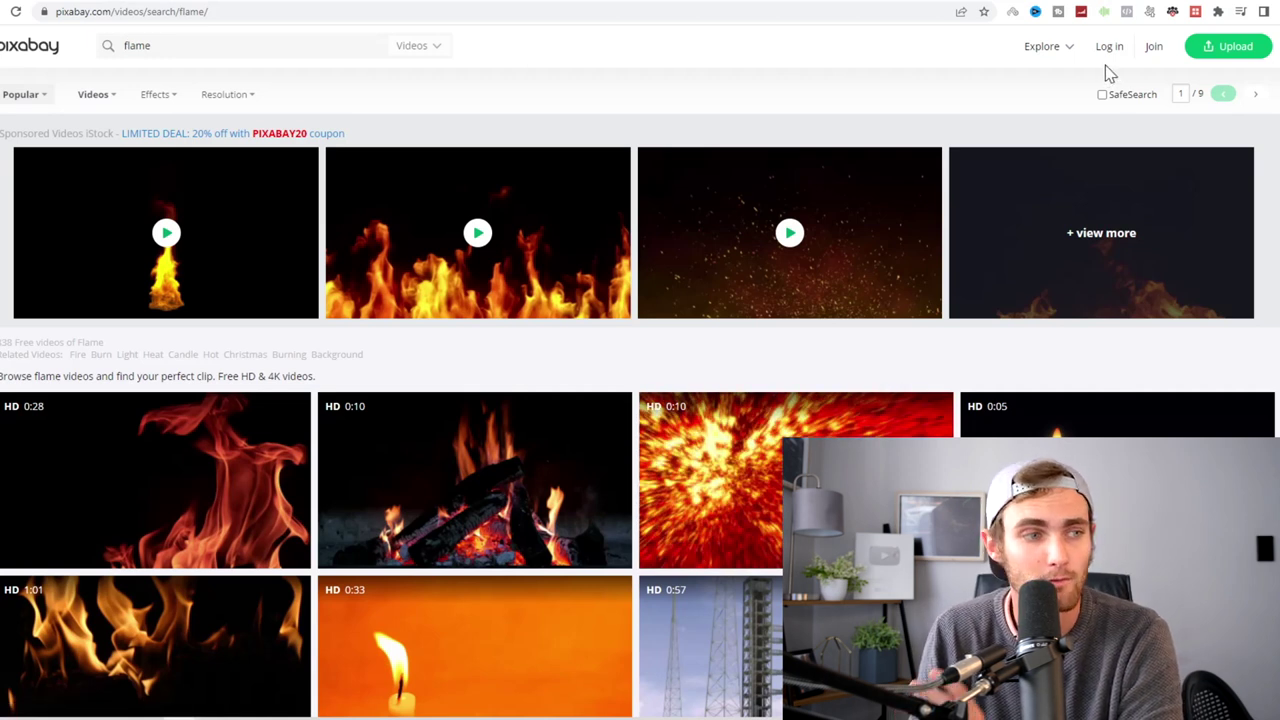
# Step: Open Freesound in a new tab, search for fire, and preview Fire_Burning_03.flac
pyautogui.click(1147, 5)
pyautogui.write('f')
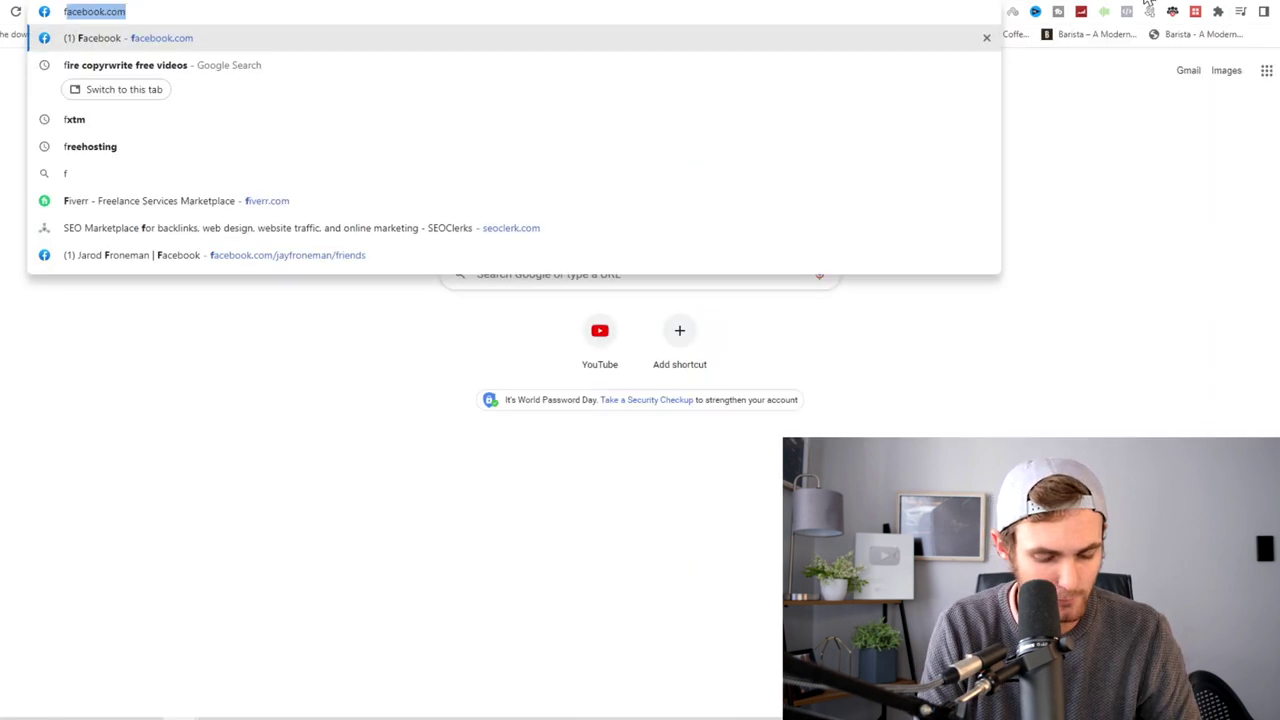
pyautogui.write('rees')
pyautogui.write('ound')
pyautogui.press('Return')
pyautogui.write('fire')
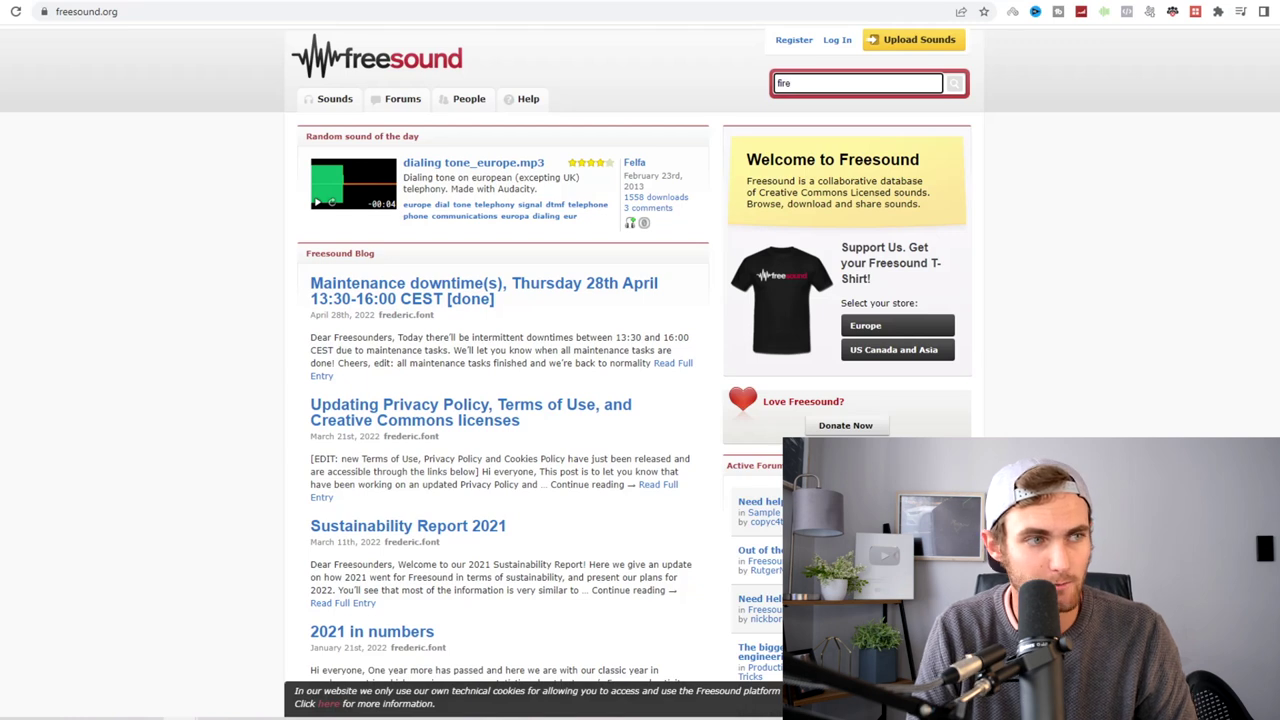
pyautogui.press('Return')
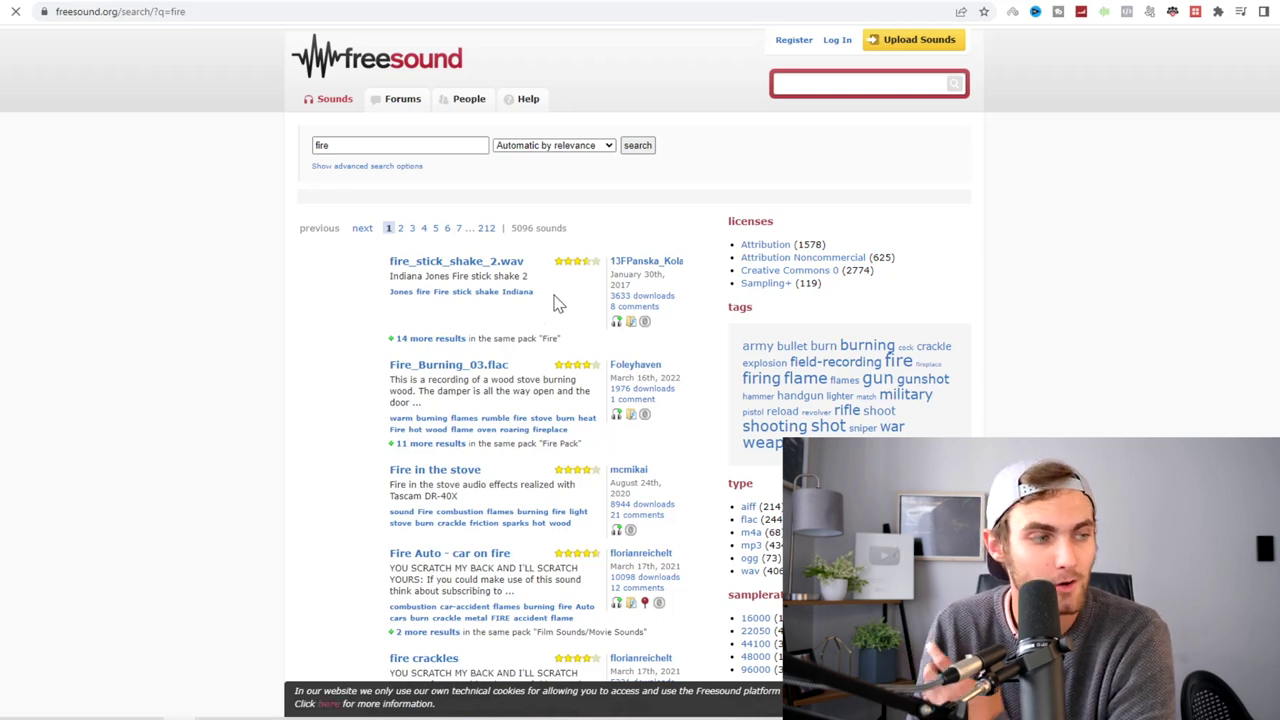
pyautogui.click(446, 369)
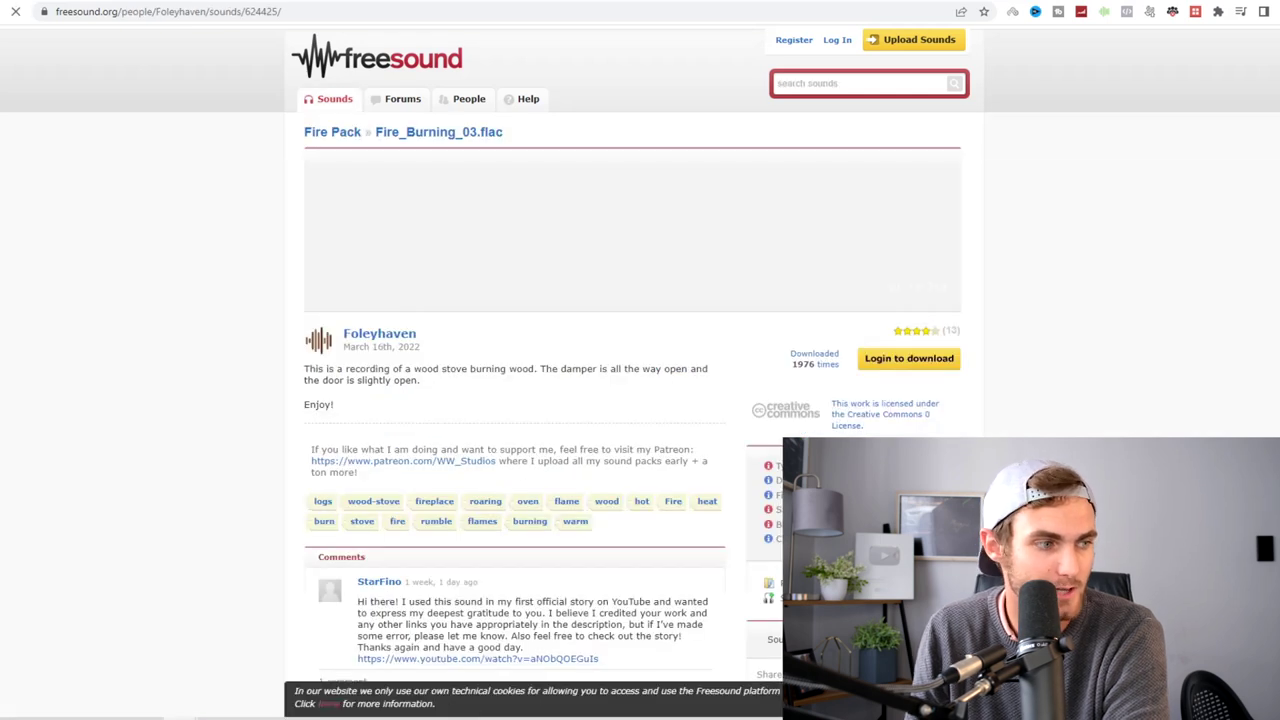
pyautogui.click(325, 289)
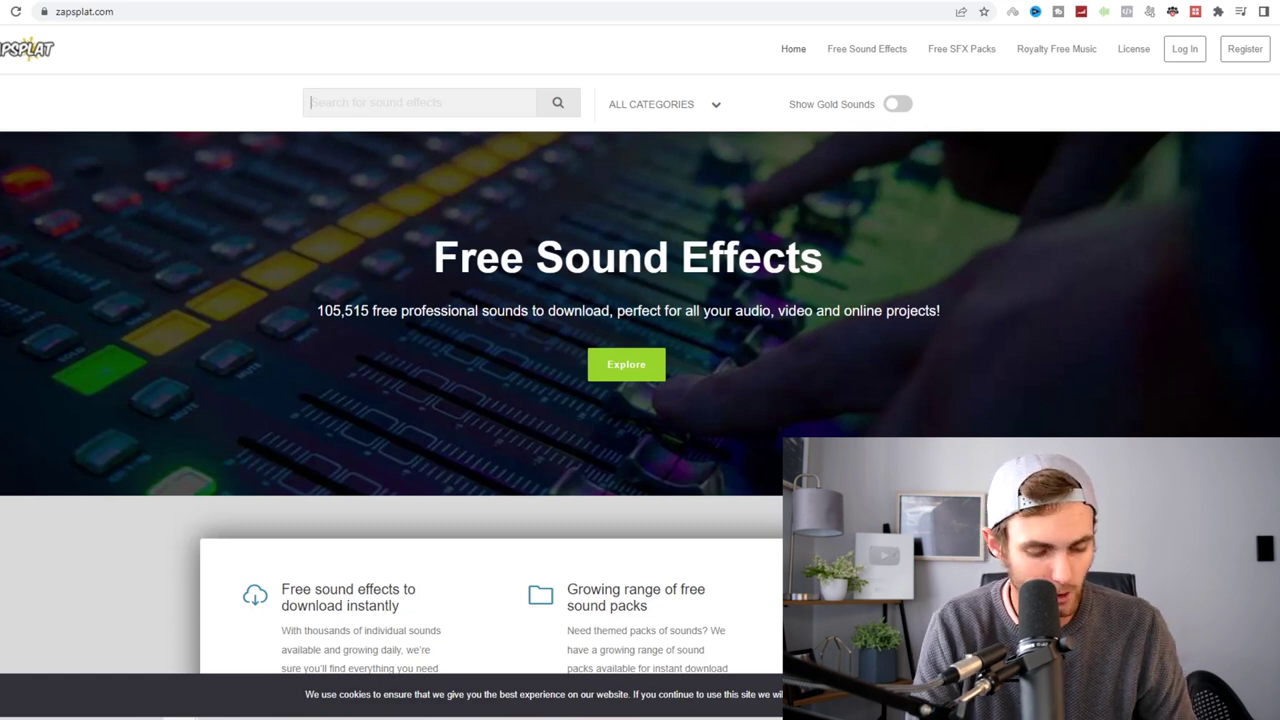
# Step: Search ZapSplat for fire and scroll through the 381 results and back up
pyautogui.write('fire')
pyautogui.press('Return')
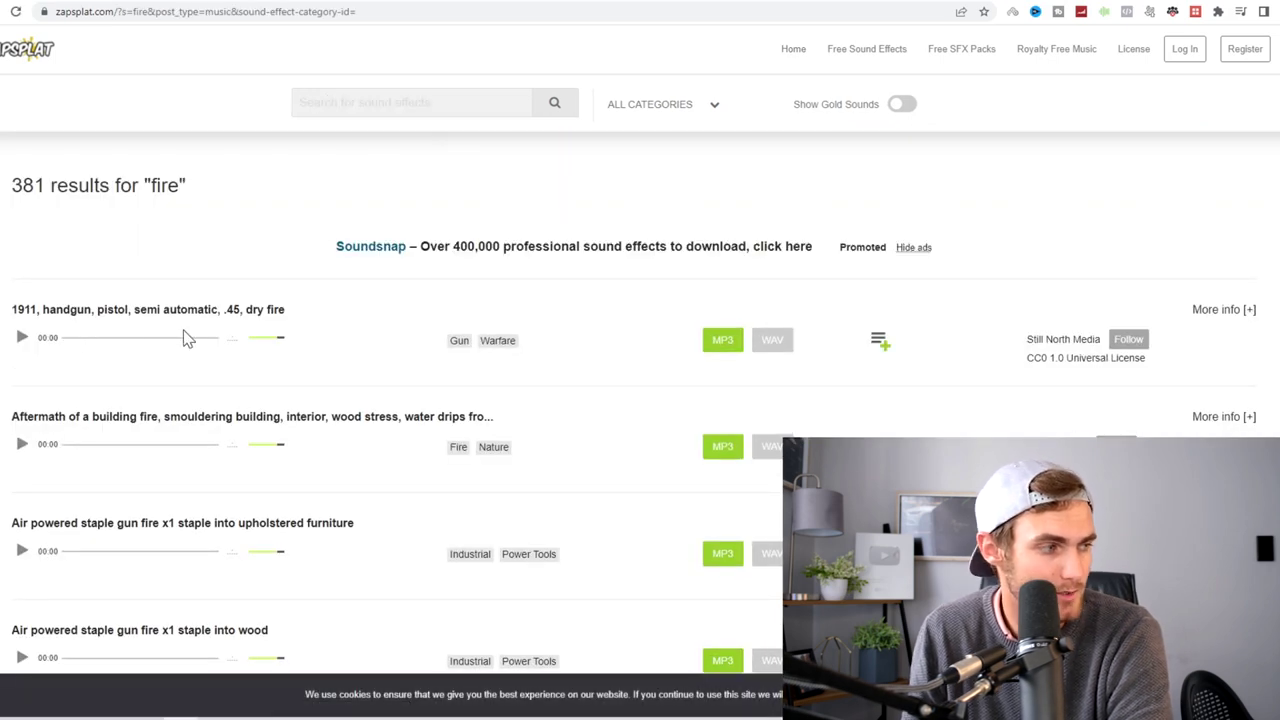
pyautogui.scroll(-2, 200, 345)
pyautogui.scroll(-3, 225, 397)
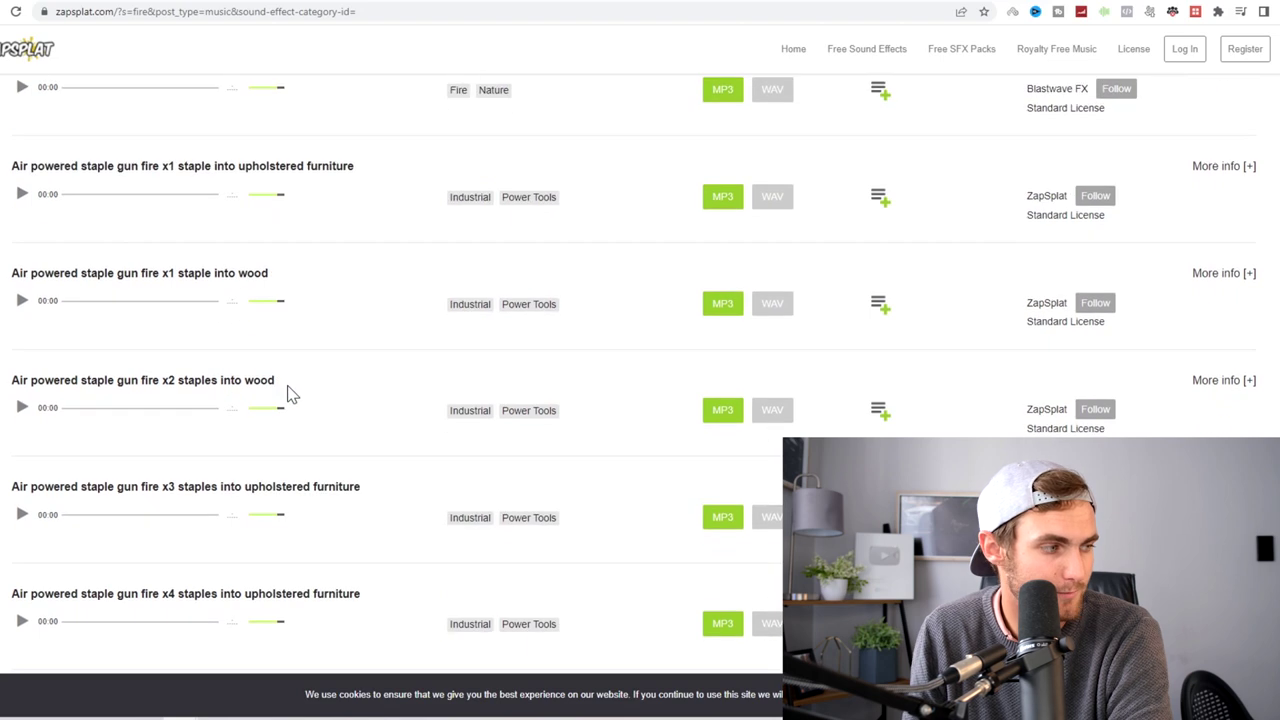
pyautogui.scroll(-7, 218, 446)
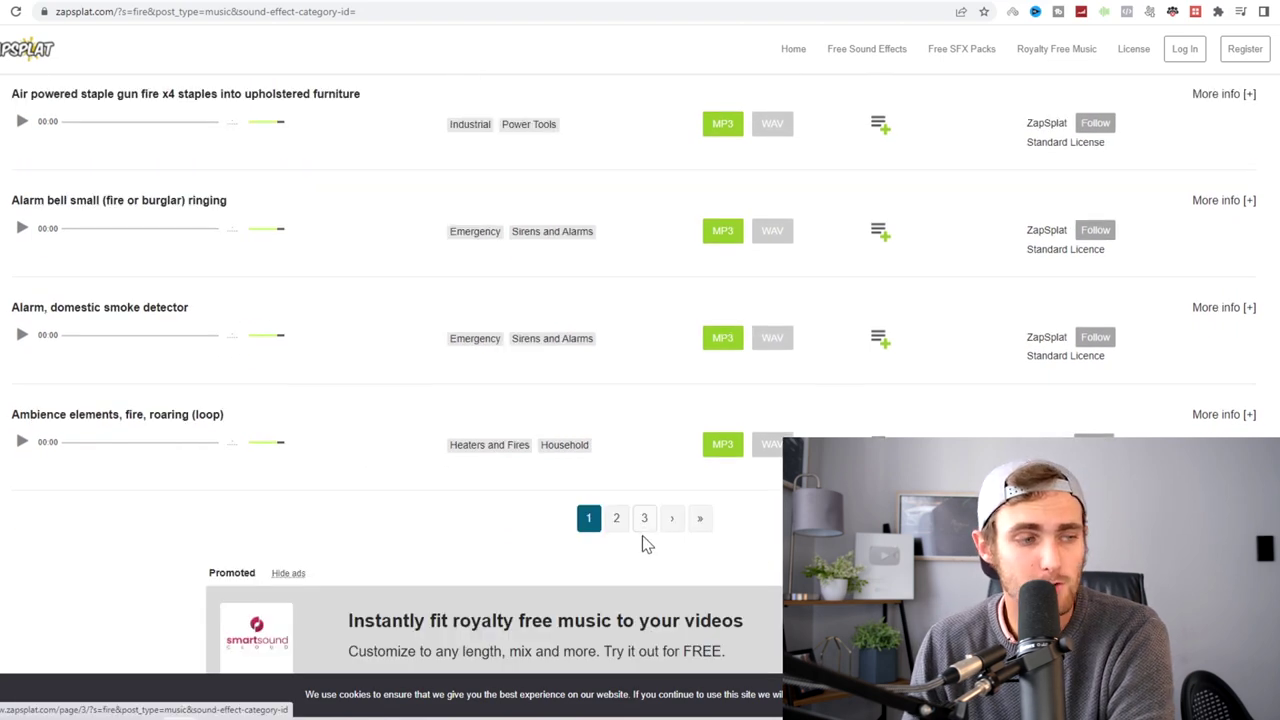
pyautogui.scroll(5, 635, 535)
pyautogui.scroll(5, 633, 544)
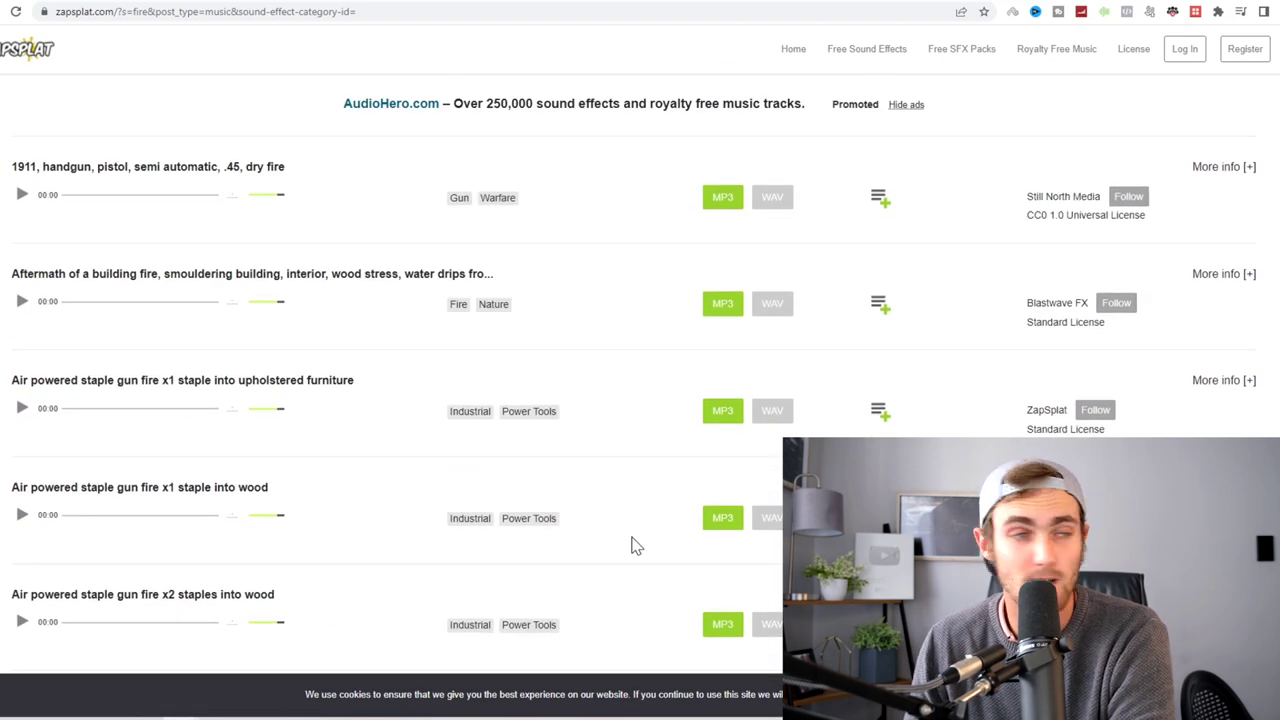
pyautogui.scroll(2, 634, 544)
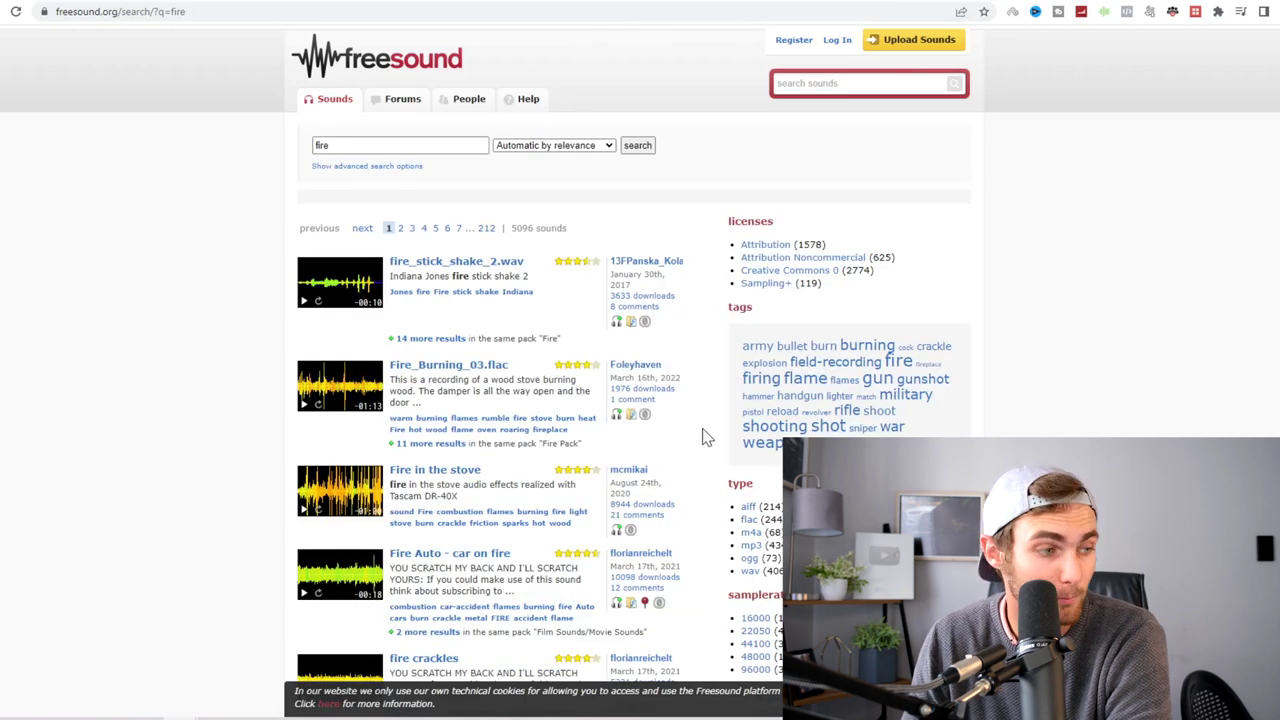
# Step: Scroll up and down through Freesound's 5,096 fire sound results
pyautogui.scroll(-4, 330, 530)
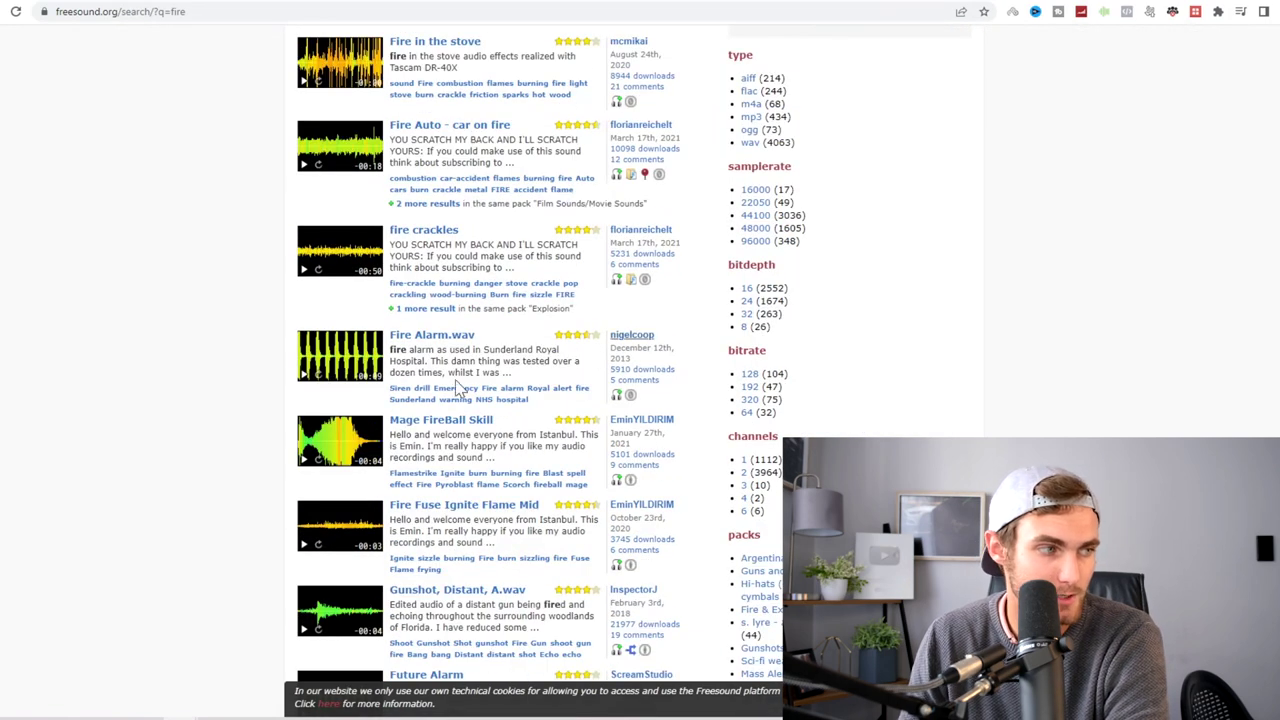
pyautogui.scroll(2, 250, 377)
pyautogui.scroll(3, 400, 400)
pyautogui.scroll(-5, 550, 360)
pyautogui.scroll(-5, 650, 310)
pyautogui.scroll(-1, 655, 307)
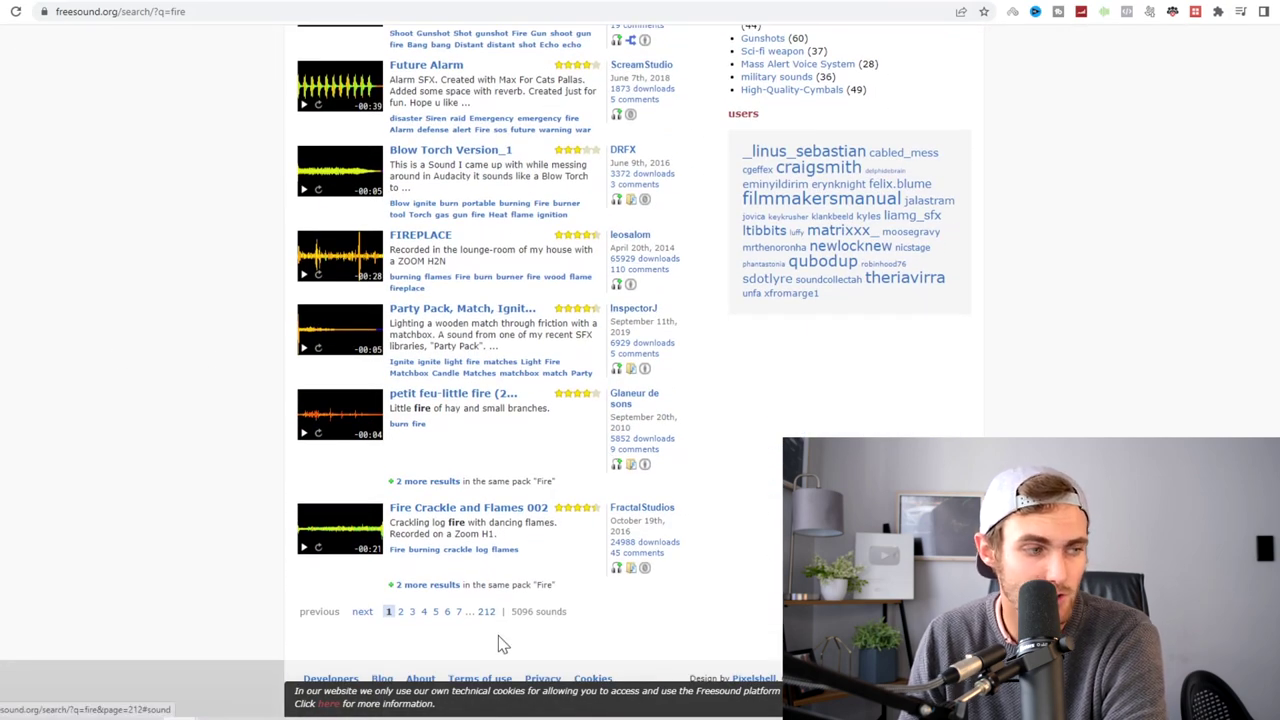
pyautogui.scroll(10, 778, 580)
pyautogui.scroll(-5, 700, 550)
pyautogui.scroll(-2, 605, 522)
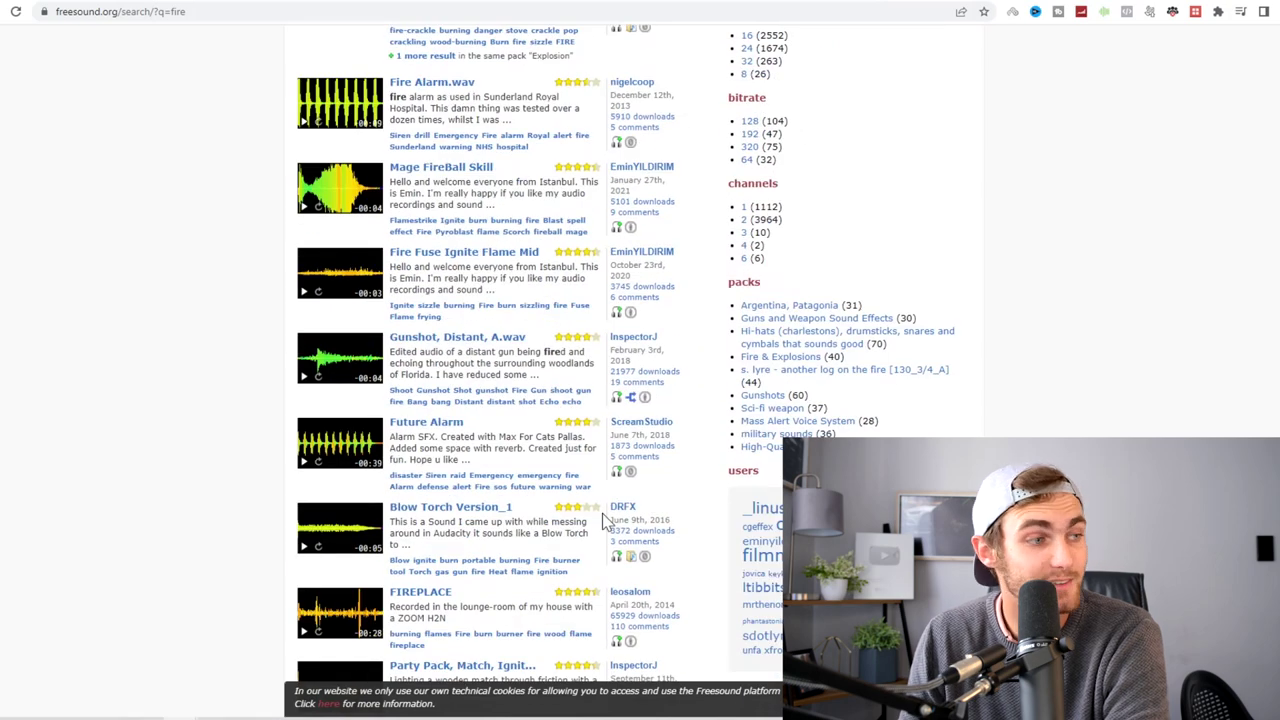
pyautogui.scroll(3, 605, 522)
pyautogui.scroll(5, 630, 490)
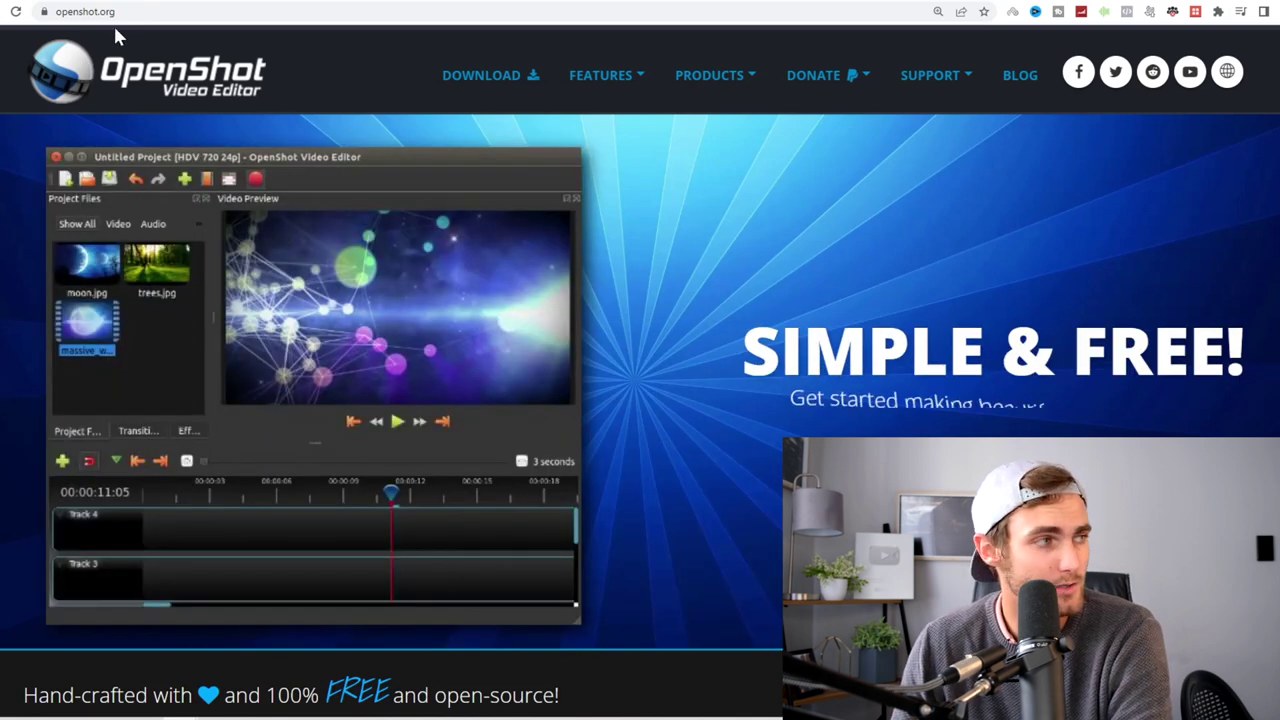
pyautogui.click(112, 12)
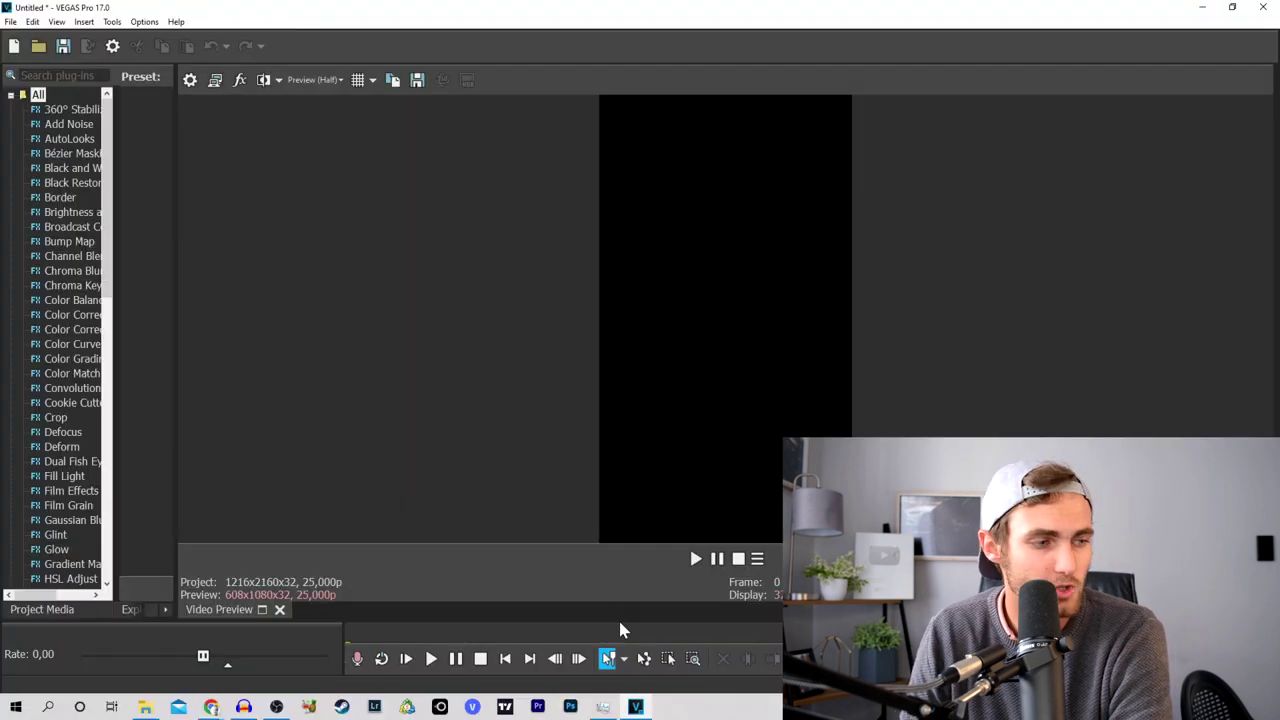
# Step: Enlarge the timeline and add the fireplace video and fire-burning audio as separate tracks
pyautogui.moveTo(617, 598); pyautogui.dragTo(611, 371)
pyautogui.click(145, 707)
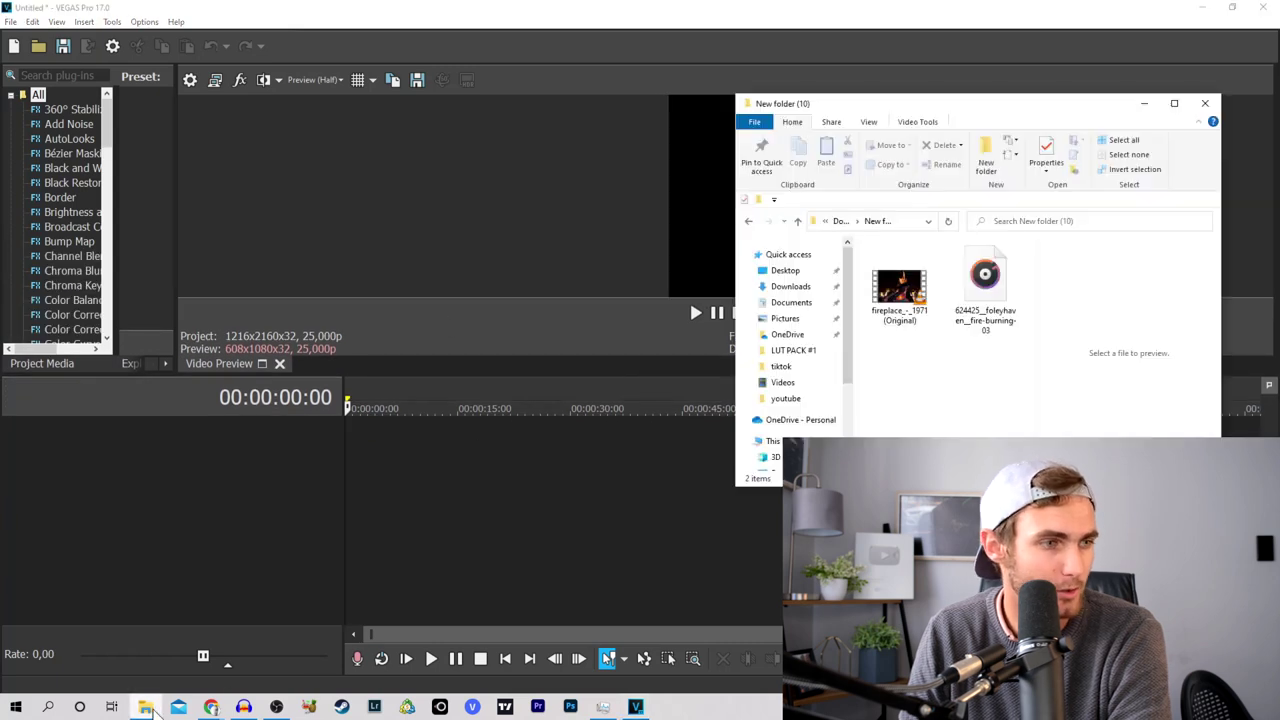
pyautogui.moveTo(898, 288); pyautogui.dragTo(313, 488)
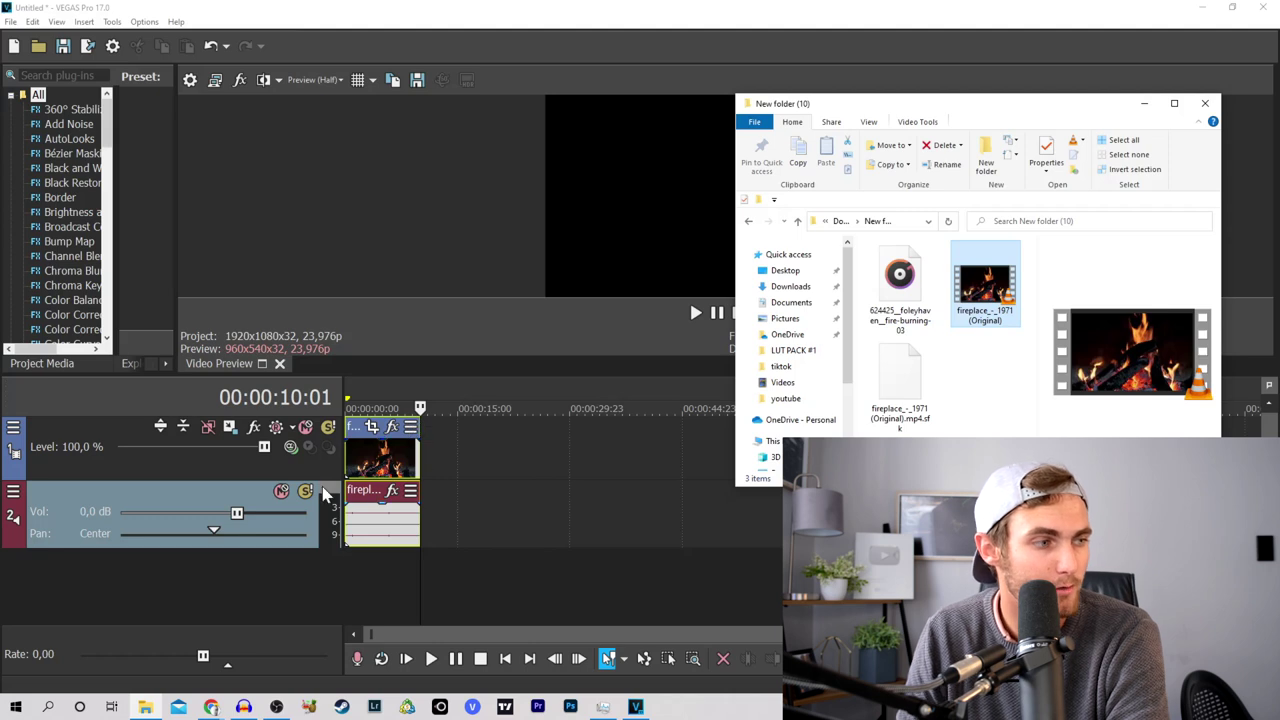
pyautogui.moveTo(899, 285); pyautogui.dragTo(380, 587)
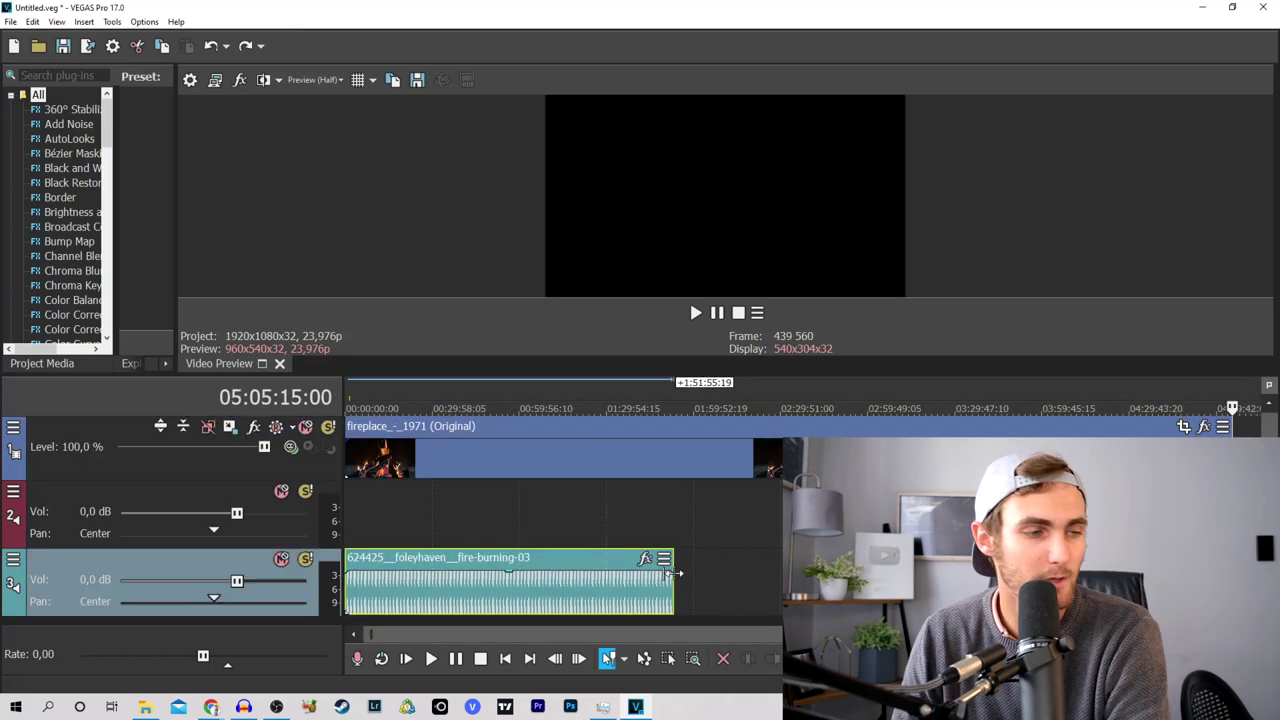
# Step: Stretch the fire-burning audio to about five hours, preview playback and select from 01:39 to the end
pyautogui.moveTo(677, 580); pyautogui.dragTo(777, 580)
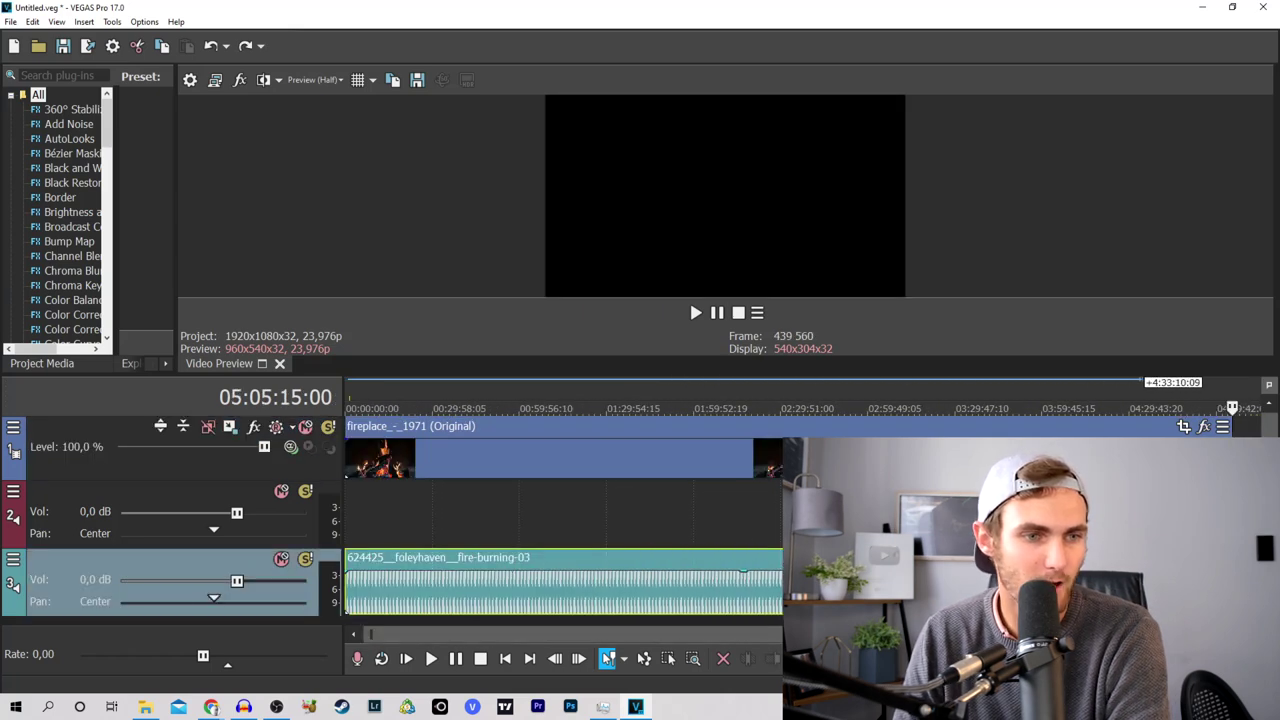
pyautogui.moveTo(1232, 580); pyautogui.dragTo(1245, 580)
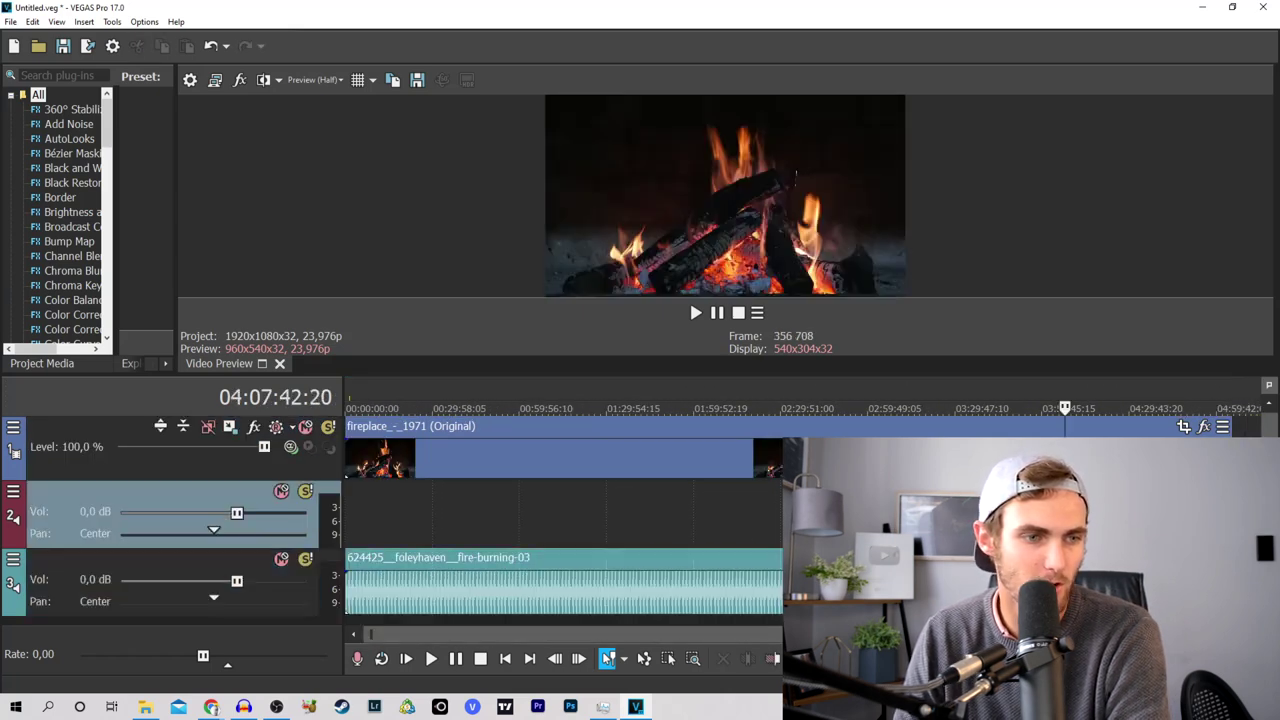
pyautogui.click(406, 658)
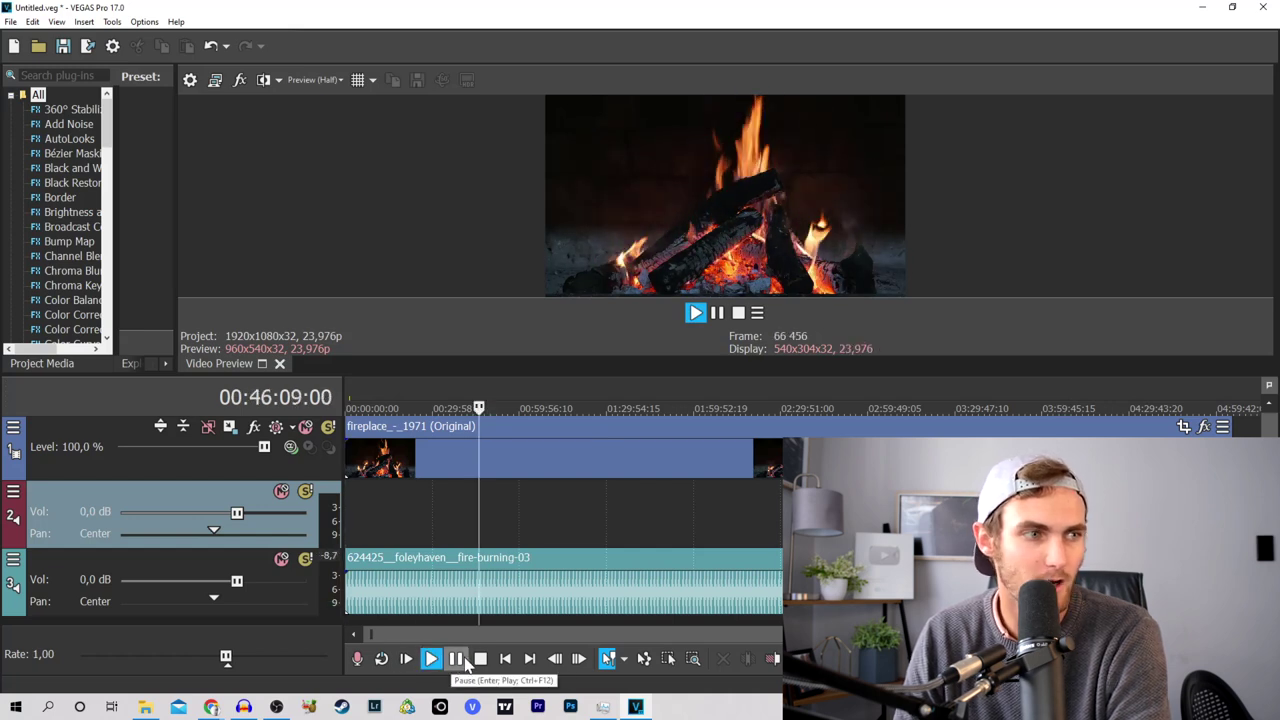
pyautogui.click(451, 664)
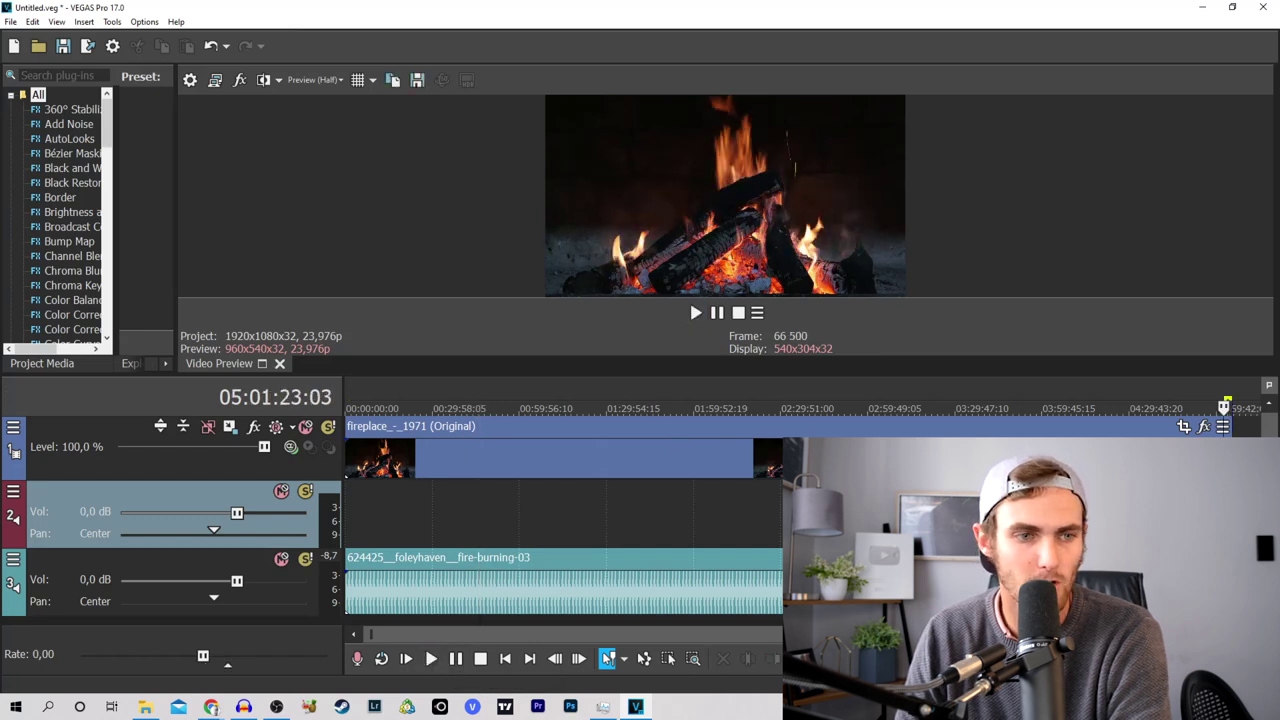
pyautogui.moveTo(1229, 498); pyautogui.dragTo(262, 491)
pyautogui.click(10, 21)
# Step: Render as the MAGIX MP4 Internet HD 1080p 59.94 fps template and start typing a fire-video file name
pyautogui.click(60, 165)
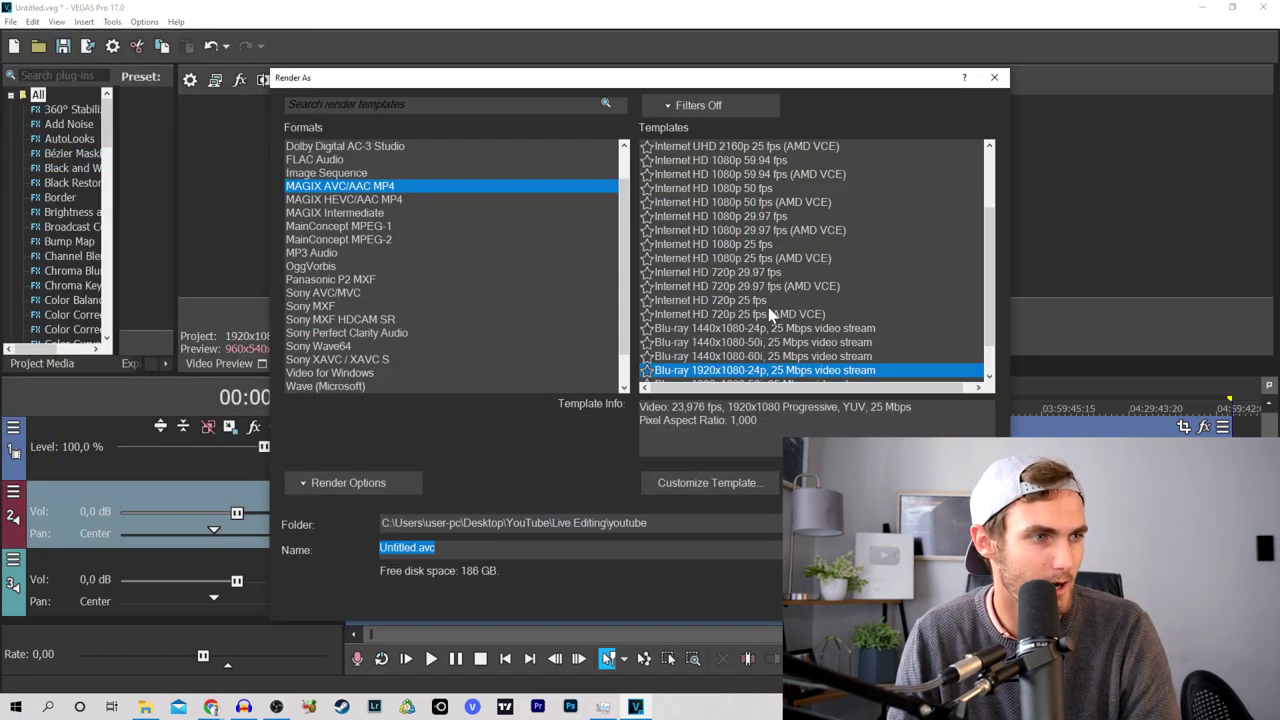
pyautogui.click(724, 162)
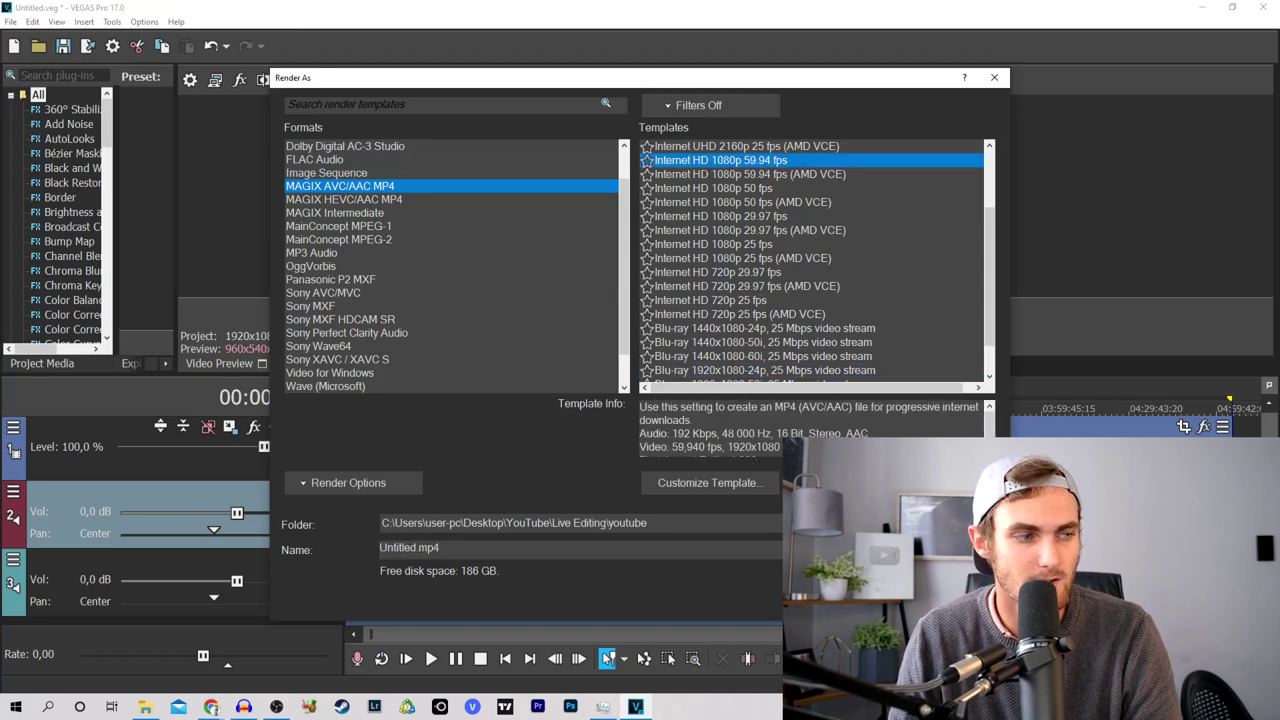
pyautogui.doubleClick(409, 547)
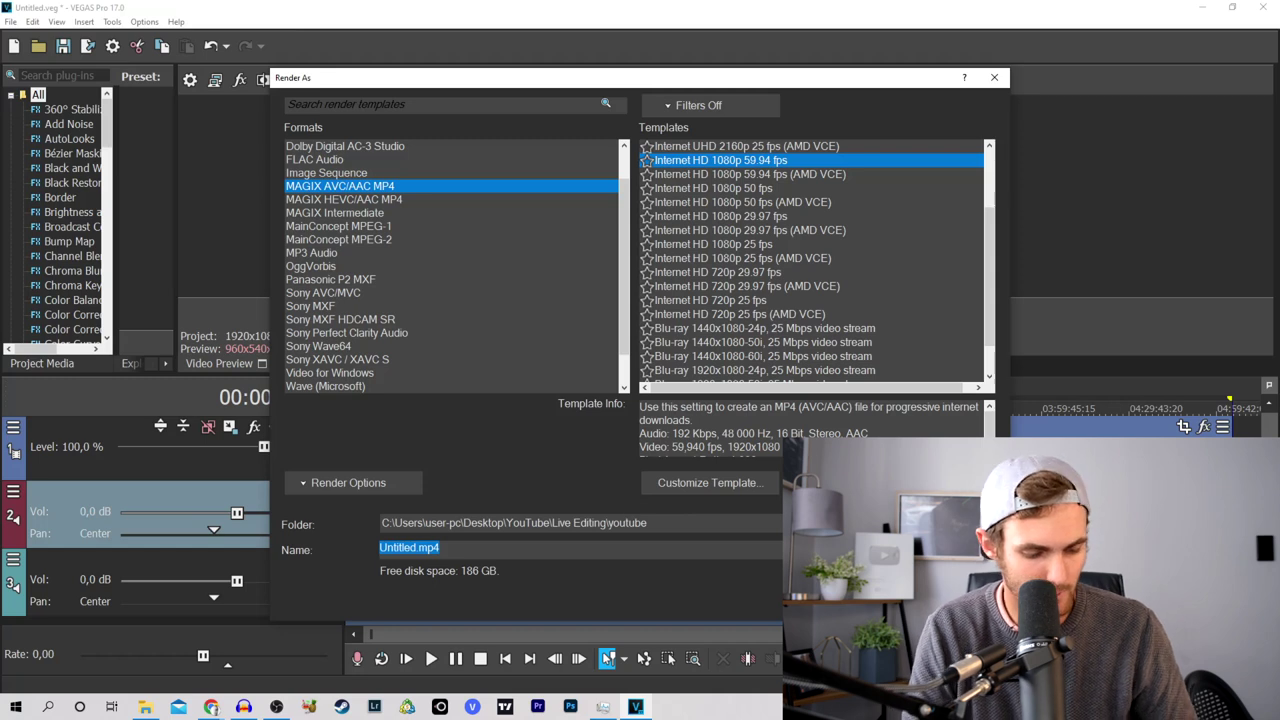
pyautogui.write('firevide')
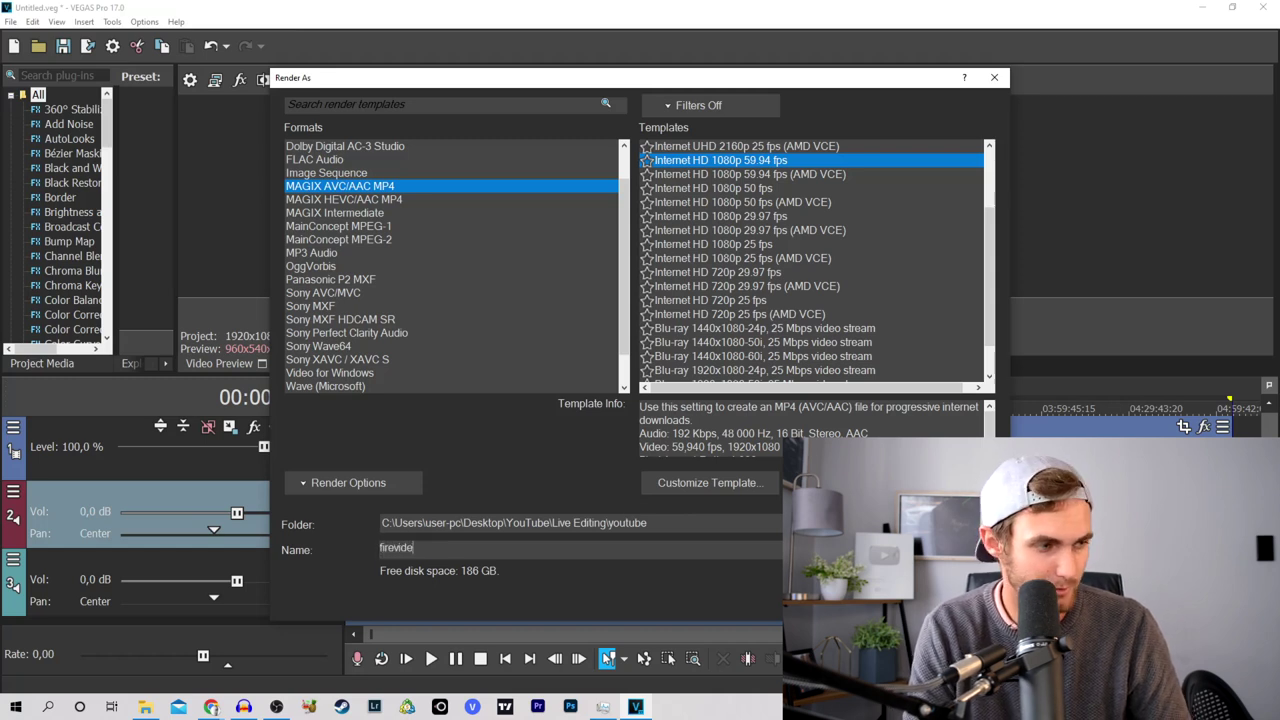
pyautogui.write('o')
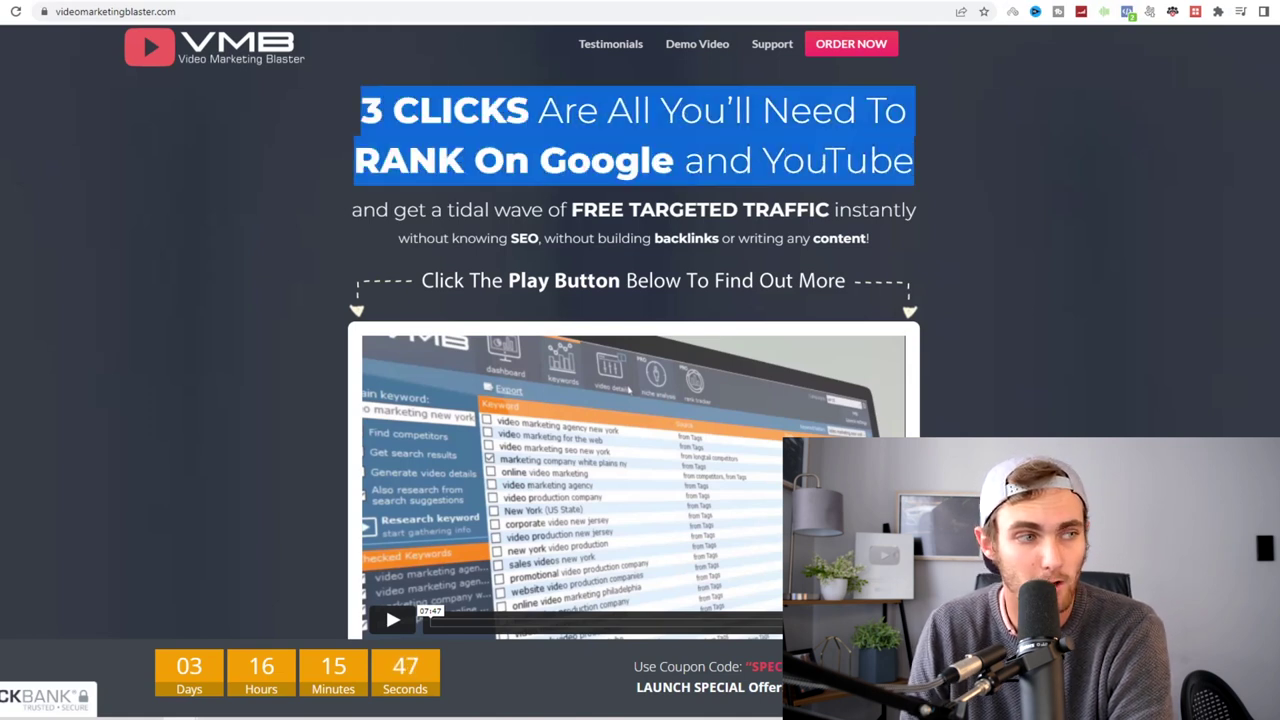
# Step: Highlight the sales page's traffic, buyer keywords, SEO titles/tags and free-traffic feature bullets
pyautogui.moveTo(352, 210); pyautogui.dragTo(905, 230)
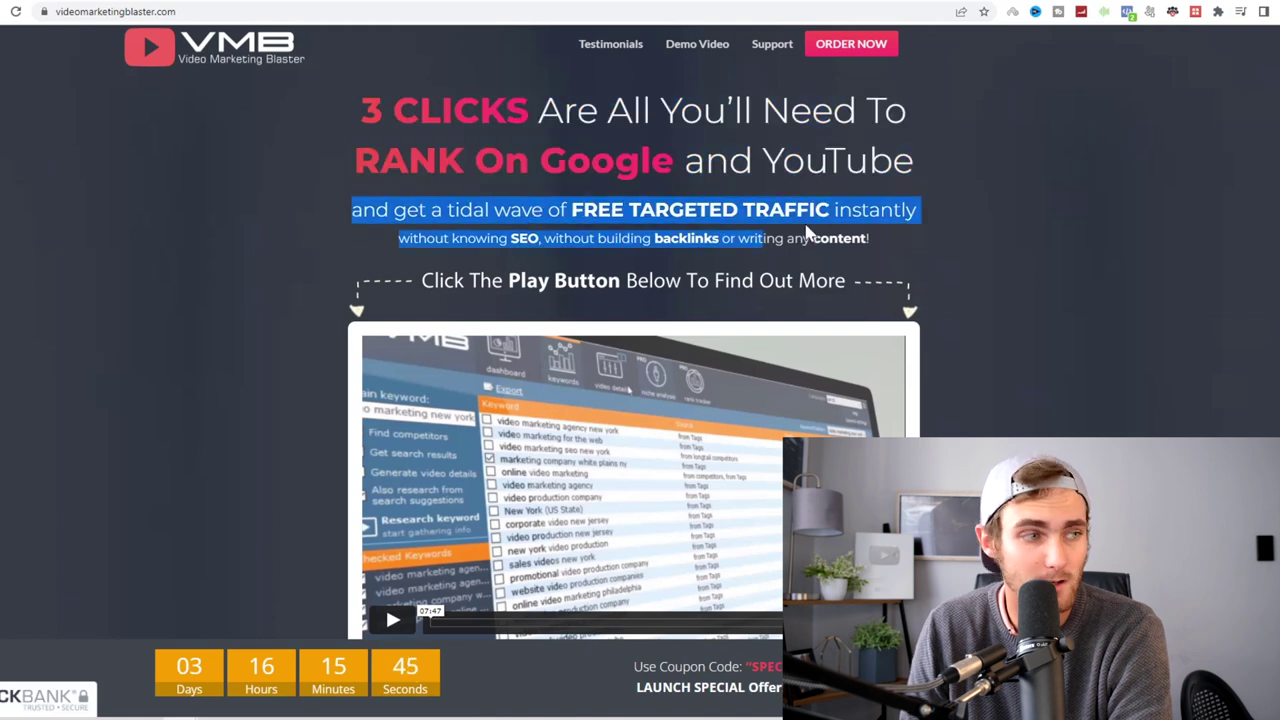
pyautogui.scroll(-3, 1003, 283)
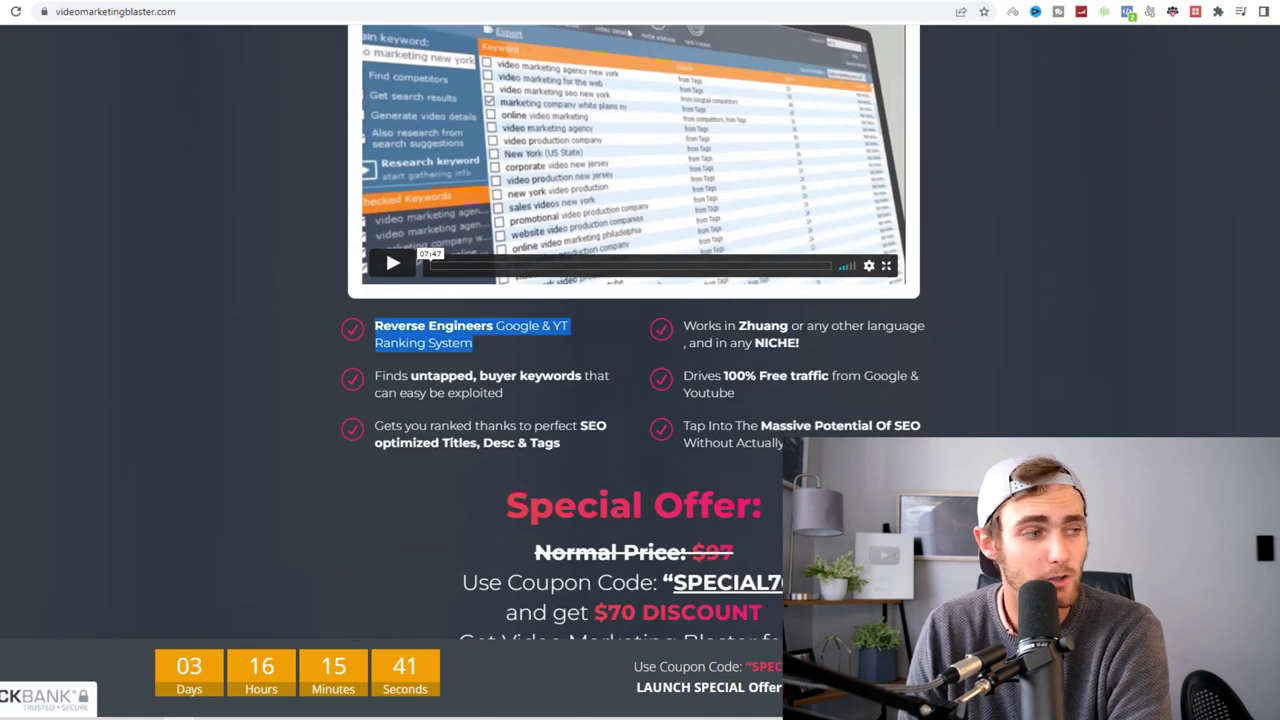
pyautogui.moveTo(591, 390); pyautogui.dragTo(375, 376)
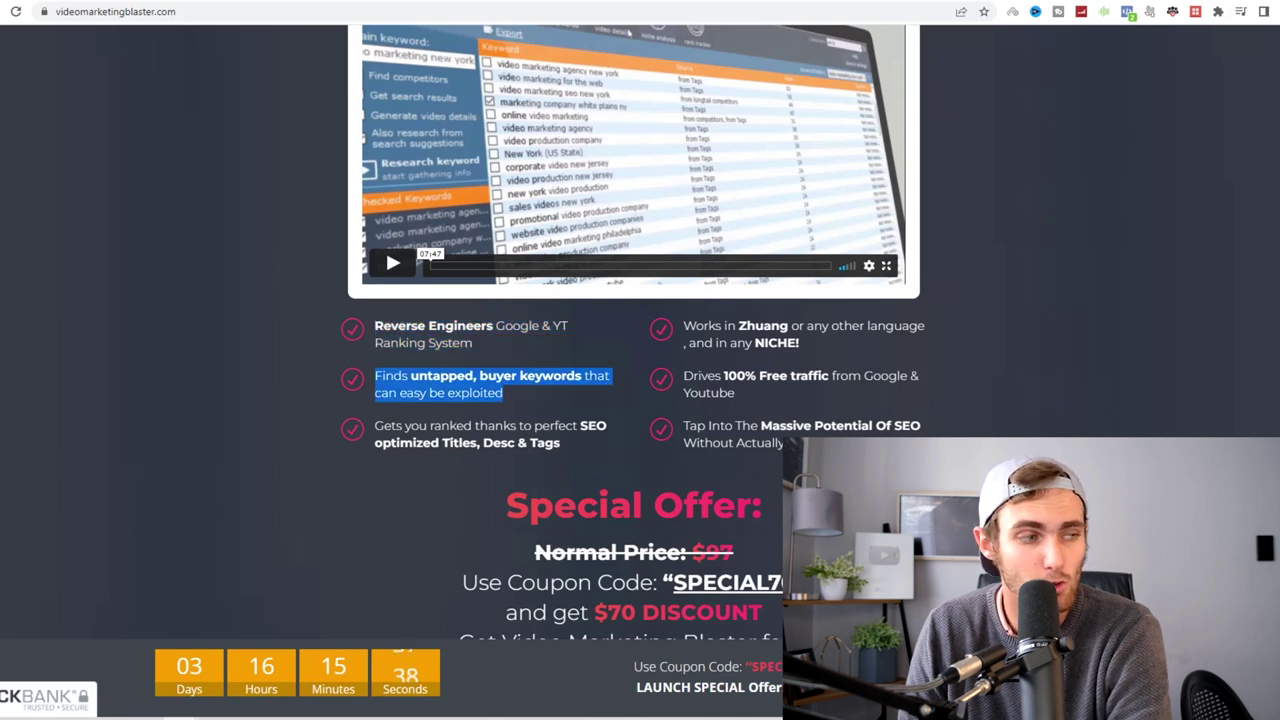
pyautogui.click(527, 401)
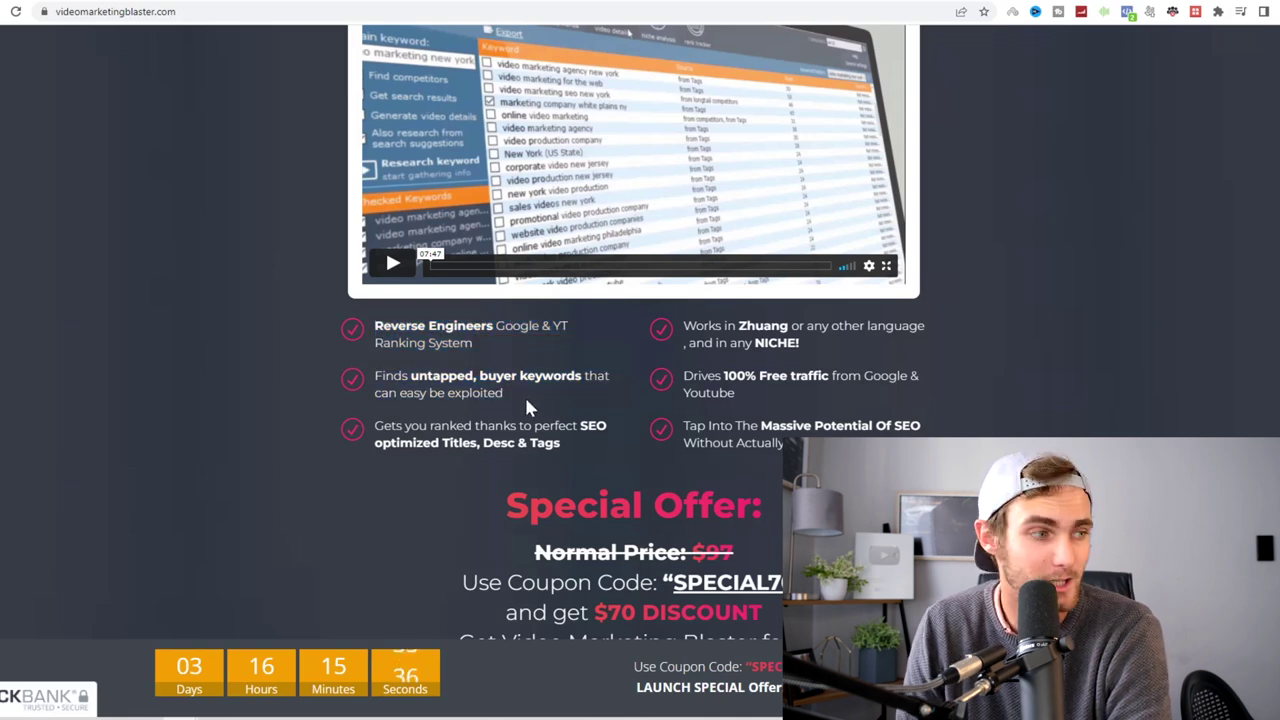
pyautogui.moveTo(562, 446); pyautogui.dragTo(375, 425)
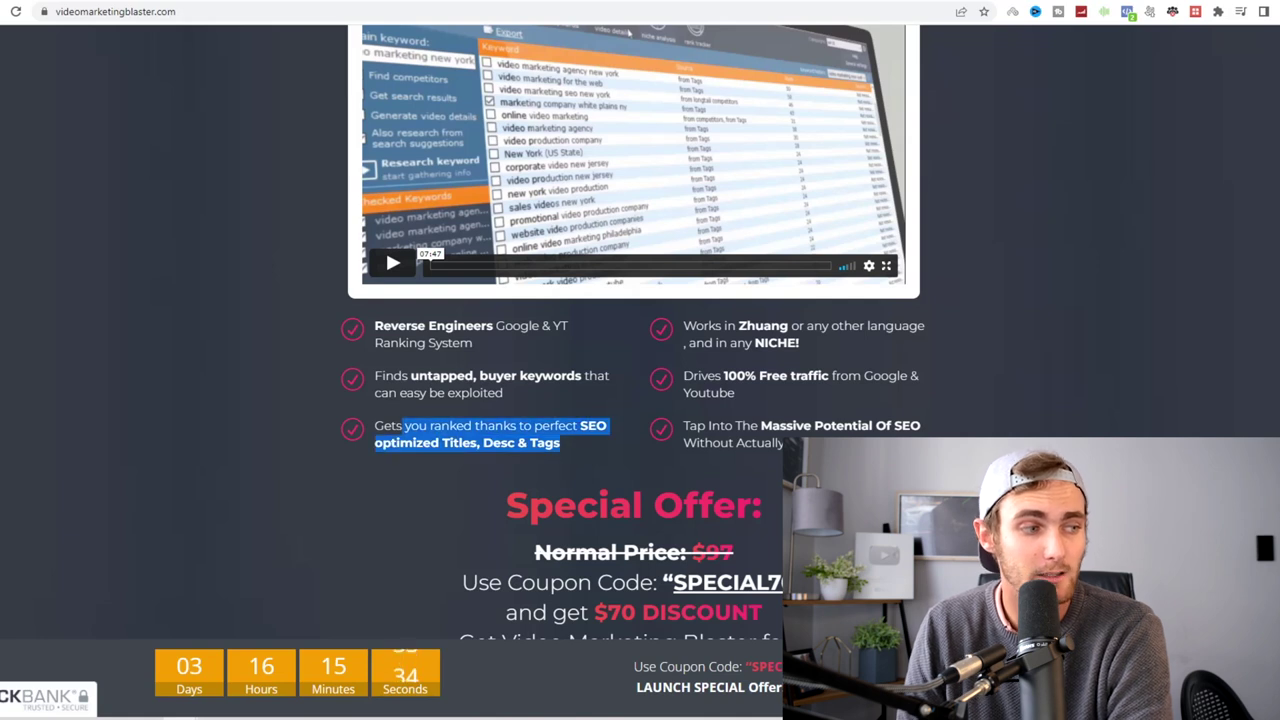
pyautogui.click(562, 472)
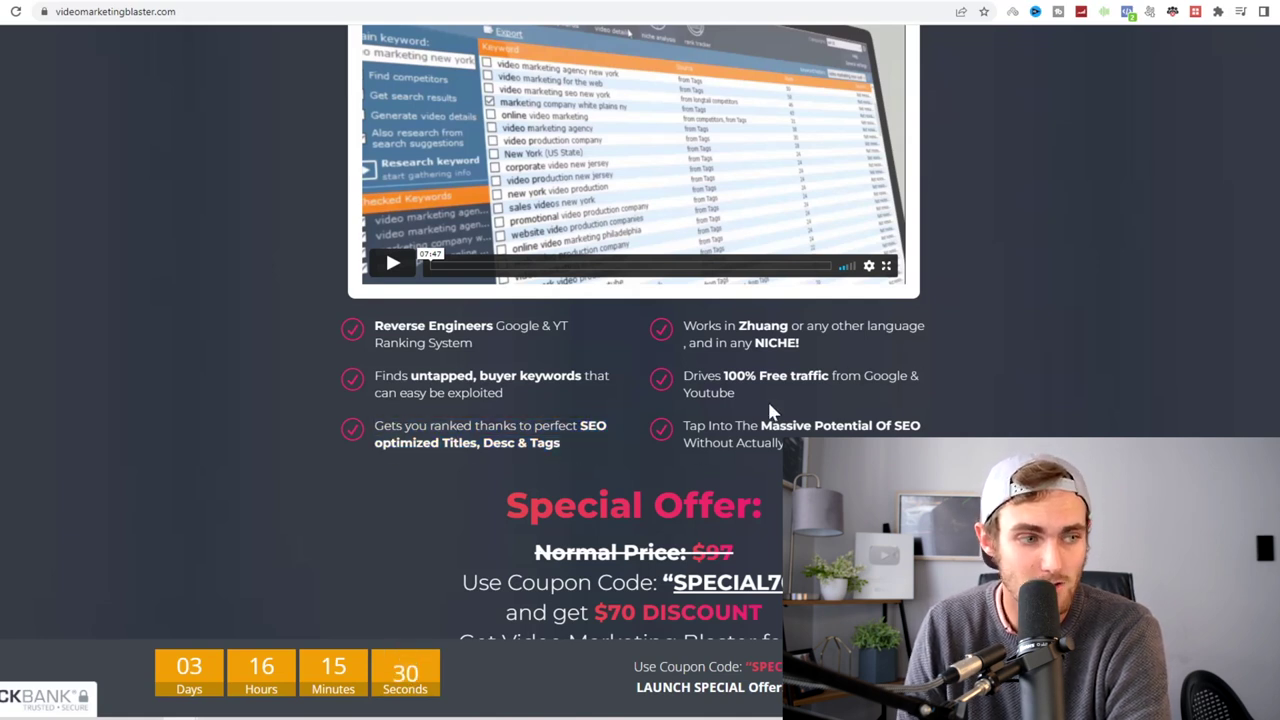
pyautogui.moveTo(766, 412); pyautogui.dragTo(684, 372)
pyautogui.click(905, 412)
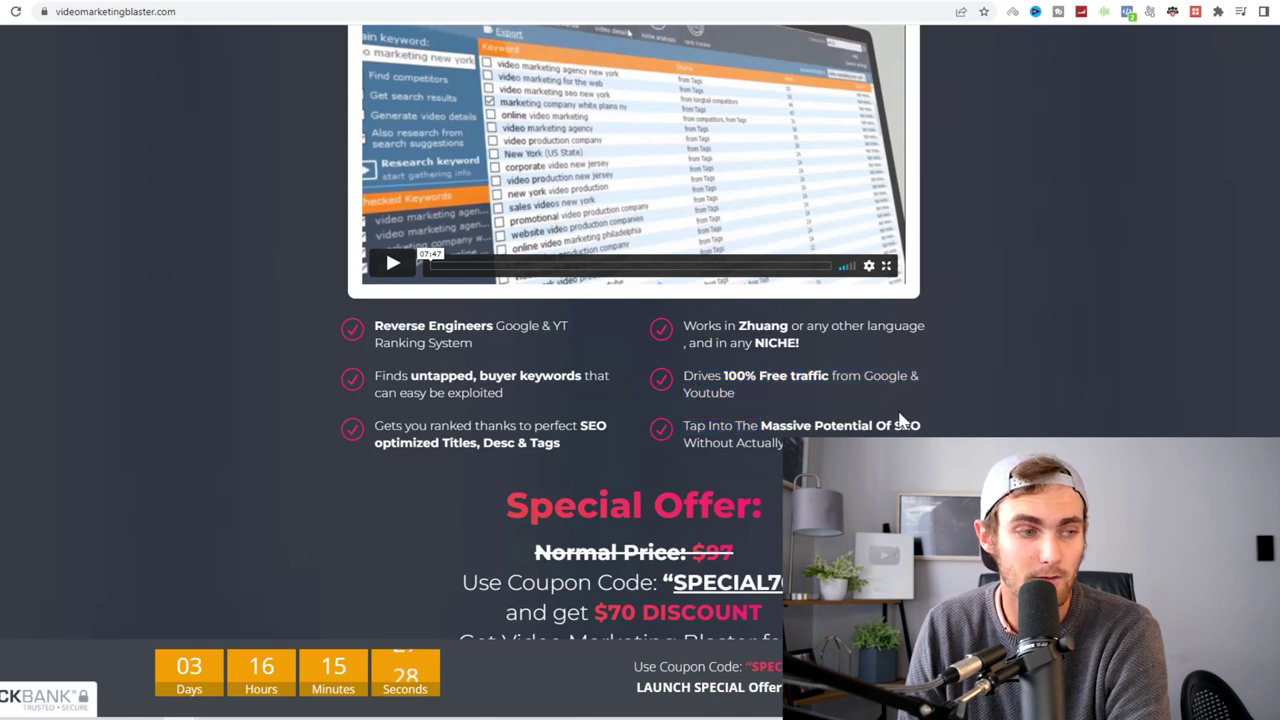
# Step: Scroll further through the sales page, then select the web address to visit another site
pyautogui.scroll(-3, 903, 405)
pyautogui.scroll(1, 905, 389)
pyautogui.scroll(-3, 906, 388)
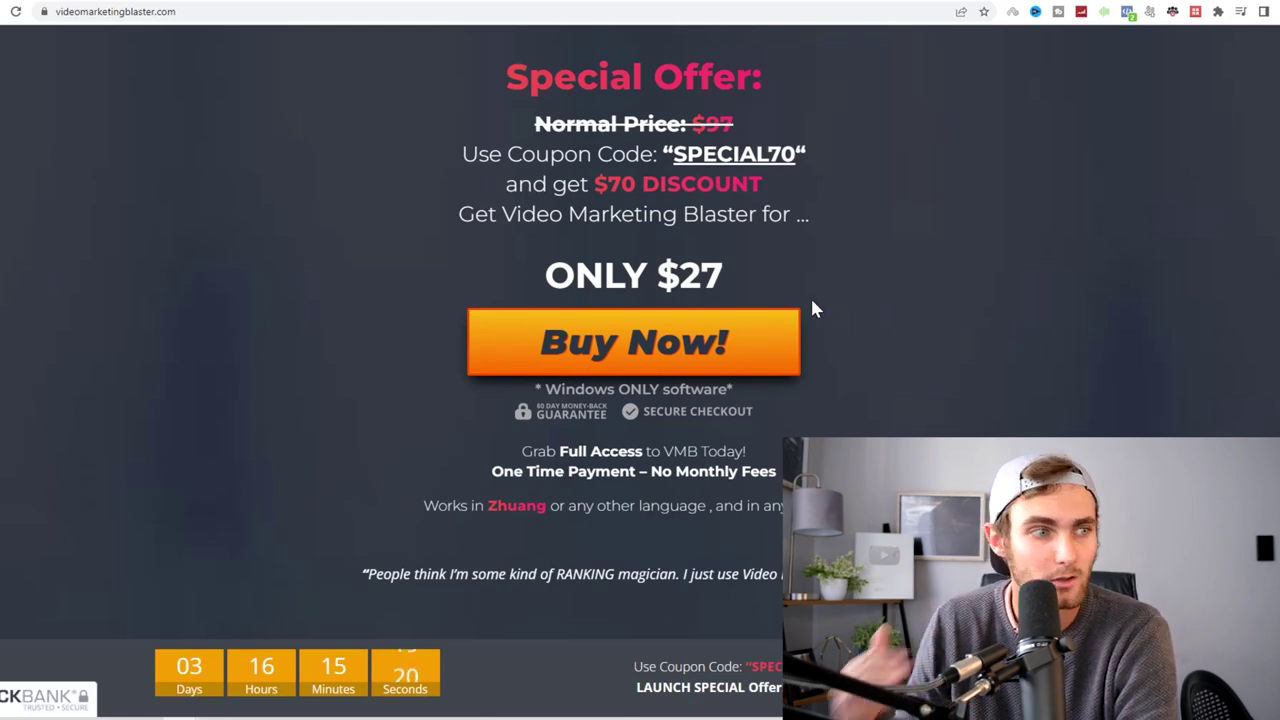
pyautogui.click(221, 12)
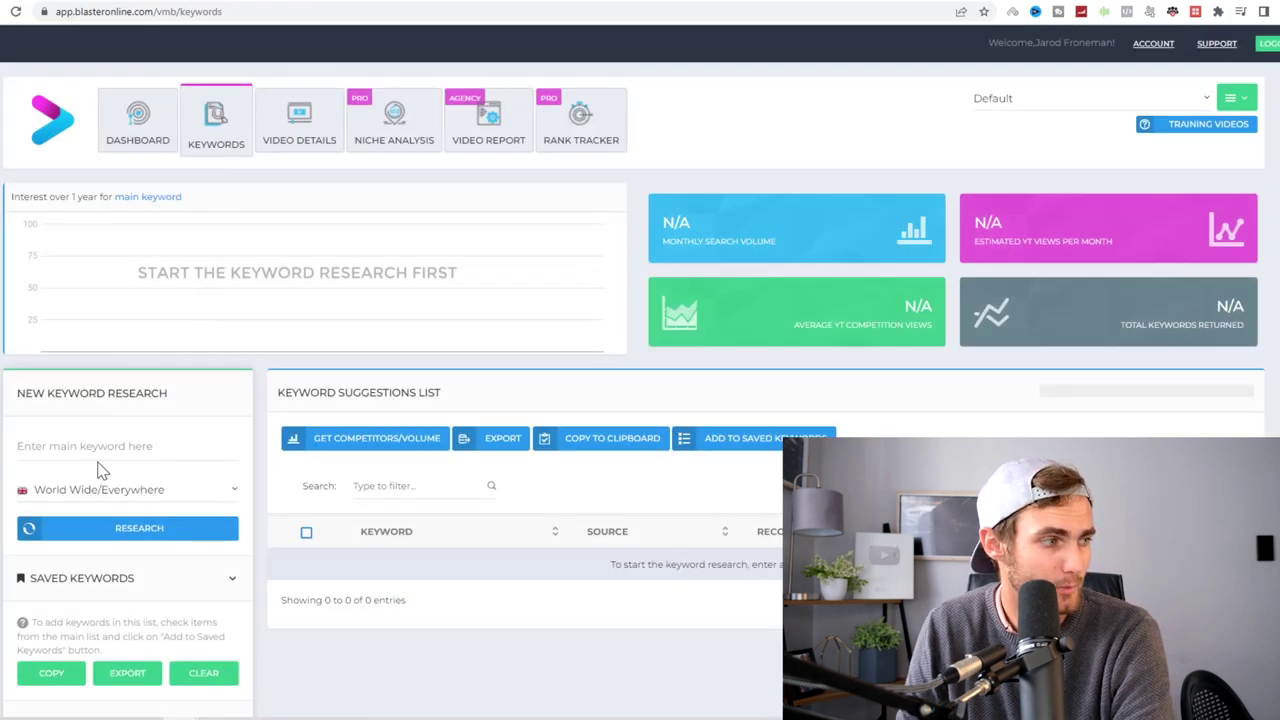
# Step: Research the main keyword 'fire videos' and scroll through the suggestions
pyautogui.click(106, 452)
pyautogui.write('fire videos')
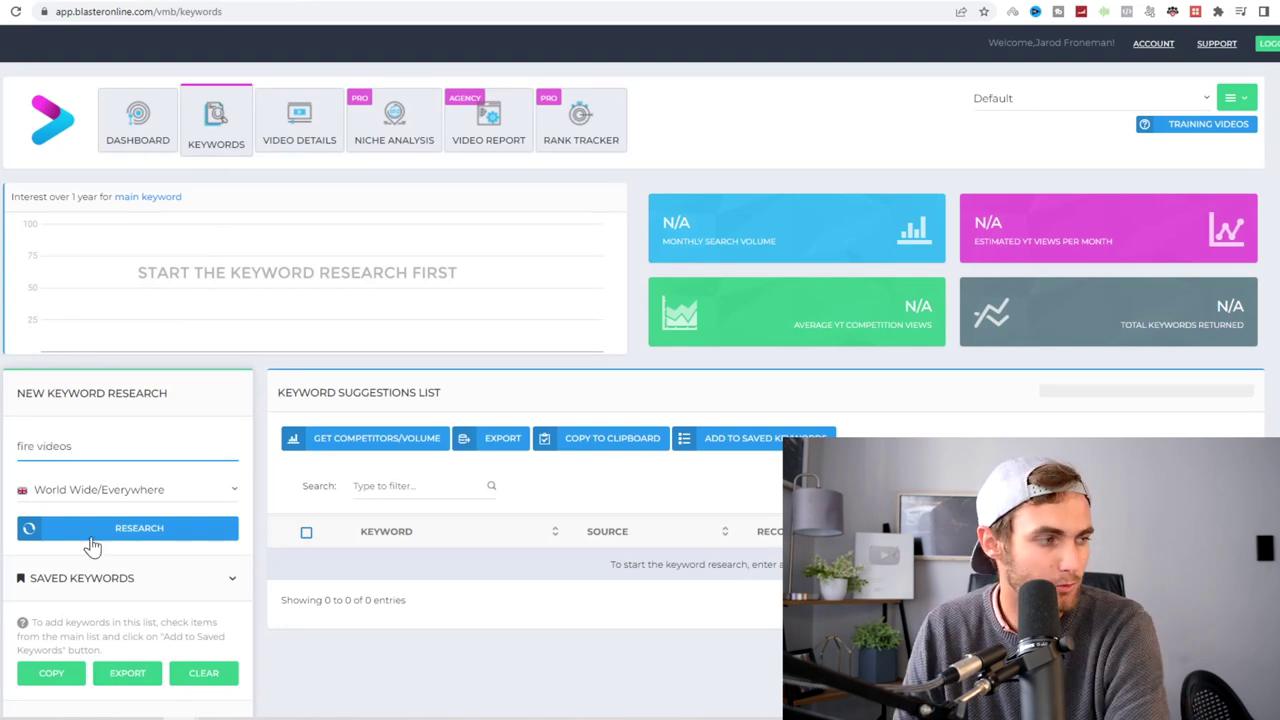
pyautogui.click(102, 535)
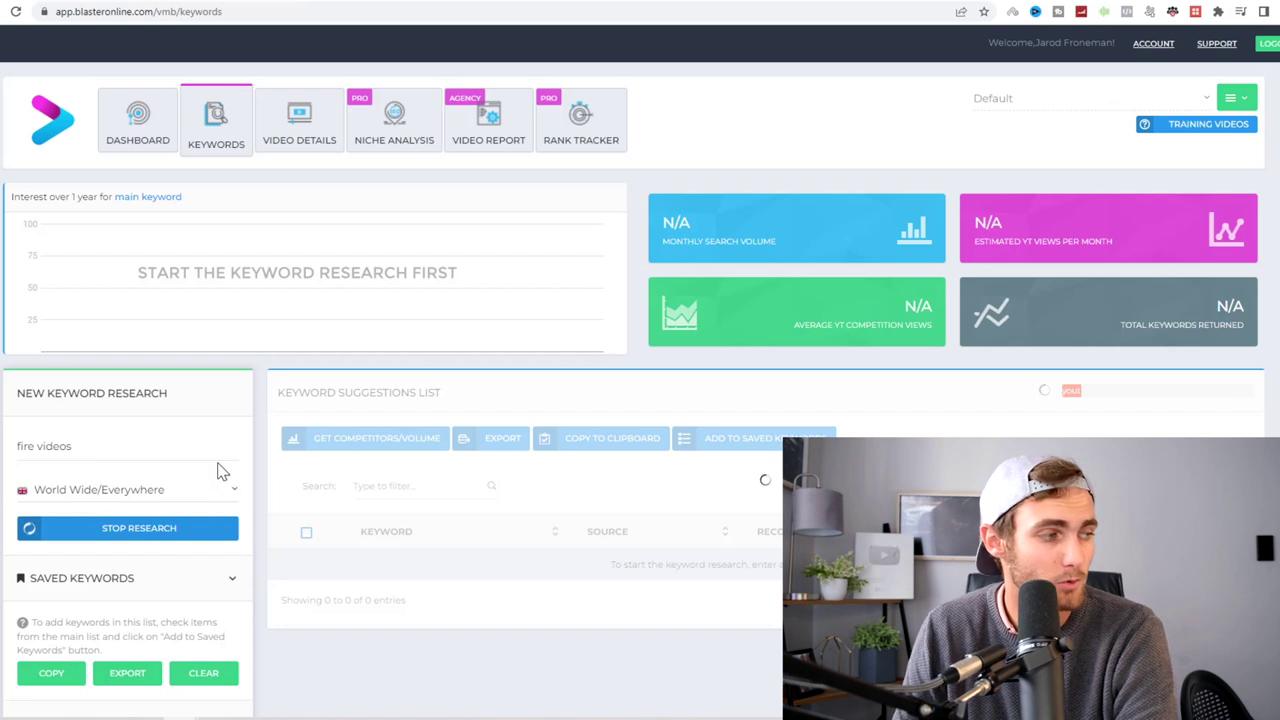
pyautogui.scroll(-2, 209, 383)
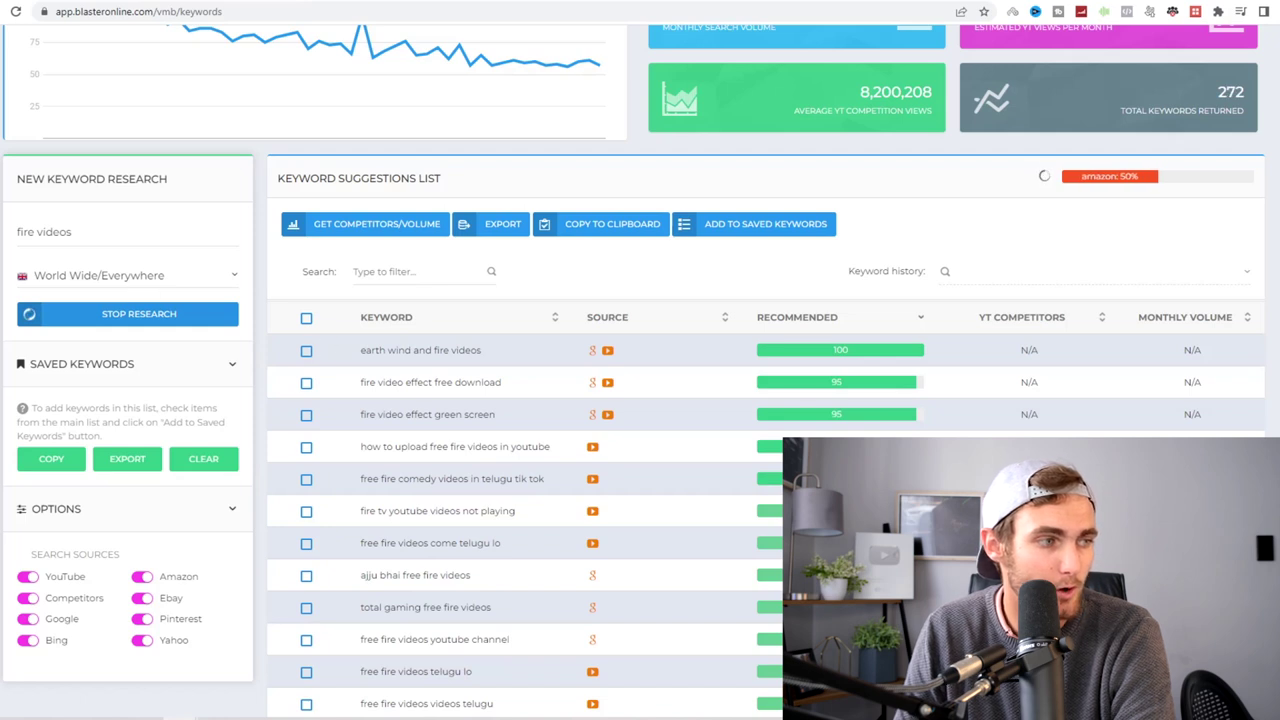
# Step: Tick the 'earth wind and fire videos' suggestion and copy its text
pyautogui.moveTo(488, 352); pyautogui.dragTo(338, 362)
pyautogui.click(392, 362)
pyautogui.rightClick(404, 352)
pyautogui.click(437, 364)
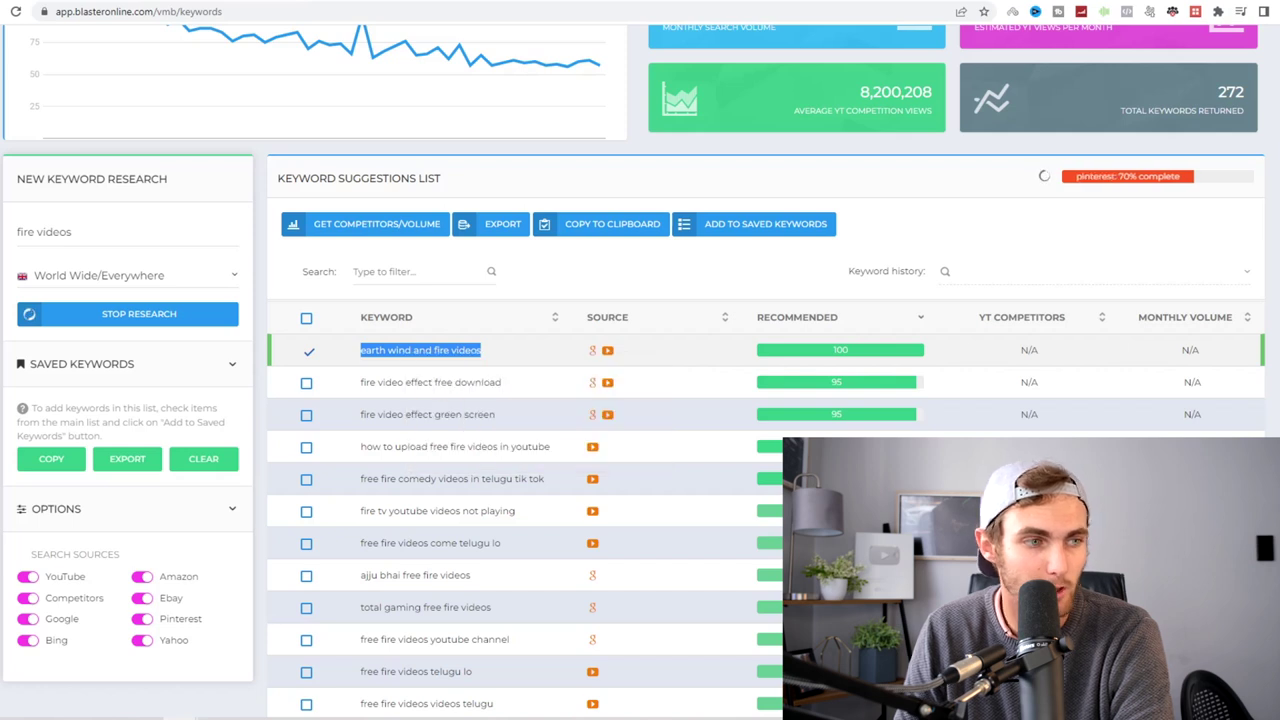
pyautogui.moveTo(72, 232); pyautogui.dragTo(12, 234)
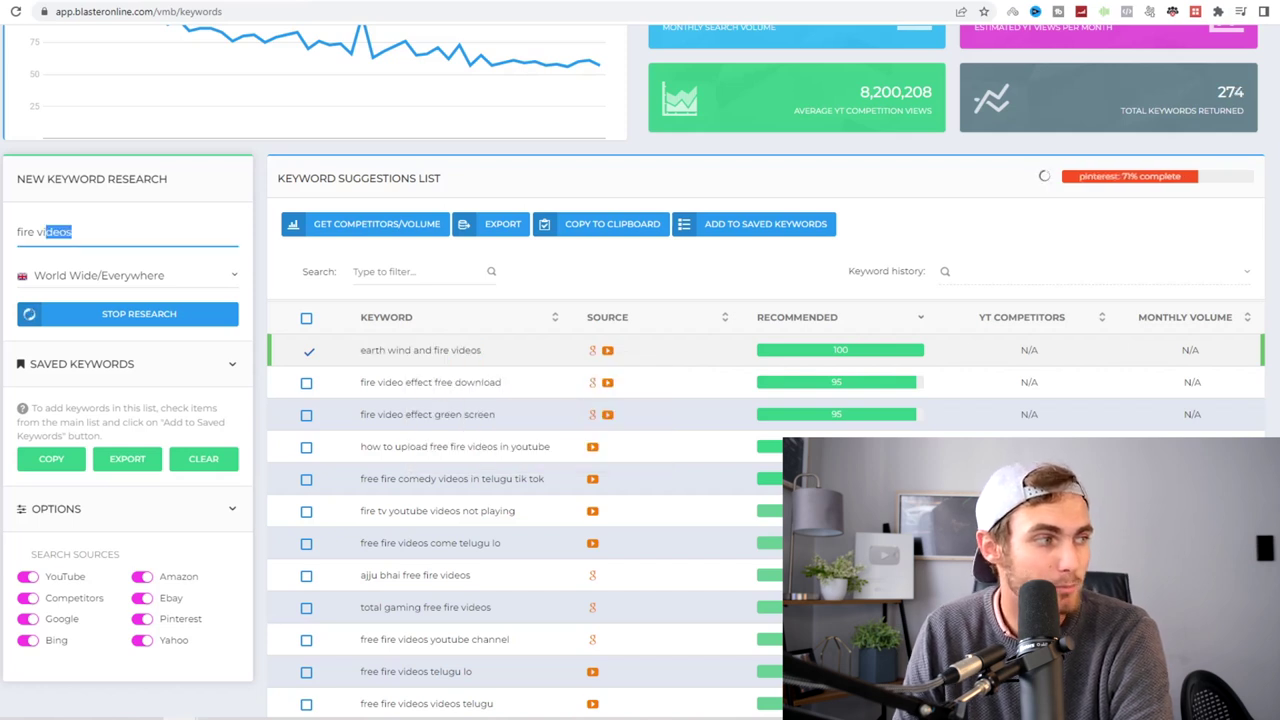
pyautogui.moveTo(356, 351); pyautogui.dragTo(484, 364)
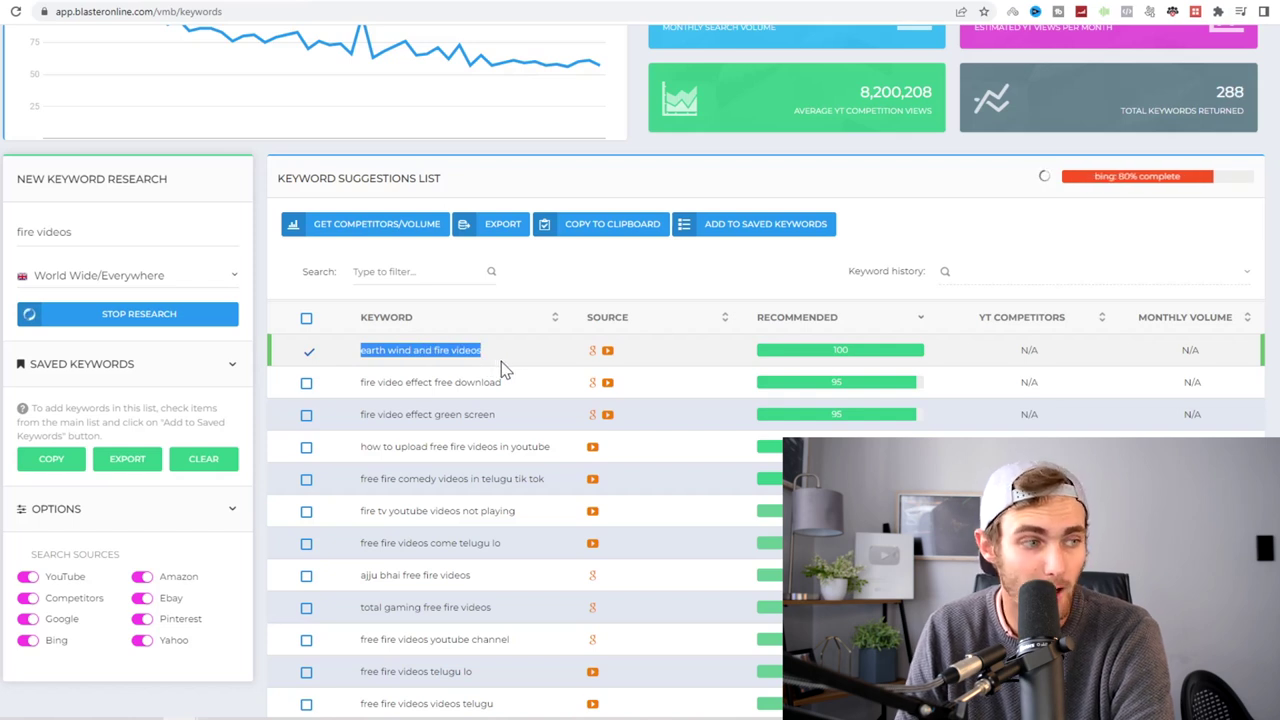
pyautogui.rightClick(455, 368)
pyautogui.click(486, 365)
pyautogui.scroll(3, 600, 400)
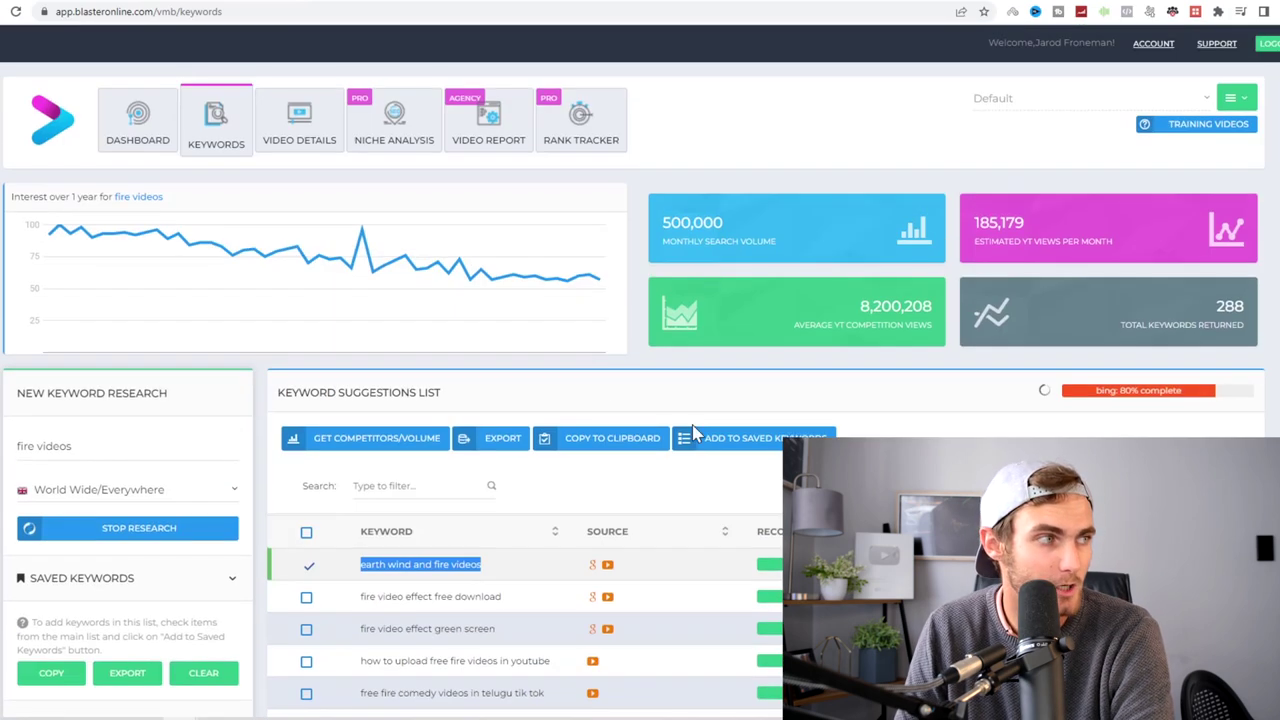
# Step: Start new video details for 'earth wind and fire videos', keeping the General niche
pyautogui.click(316, 145)
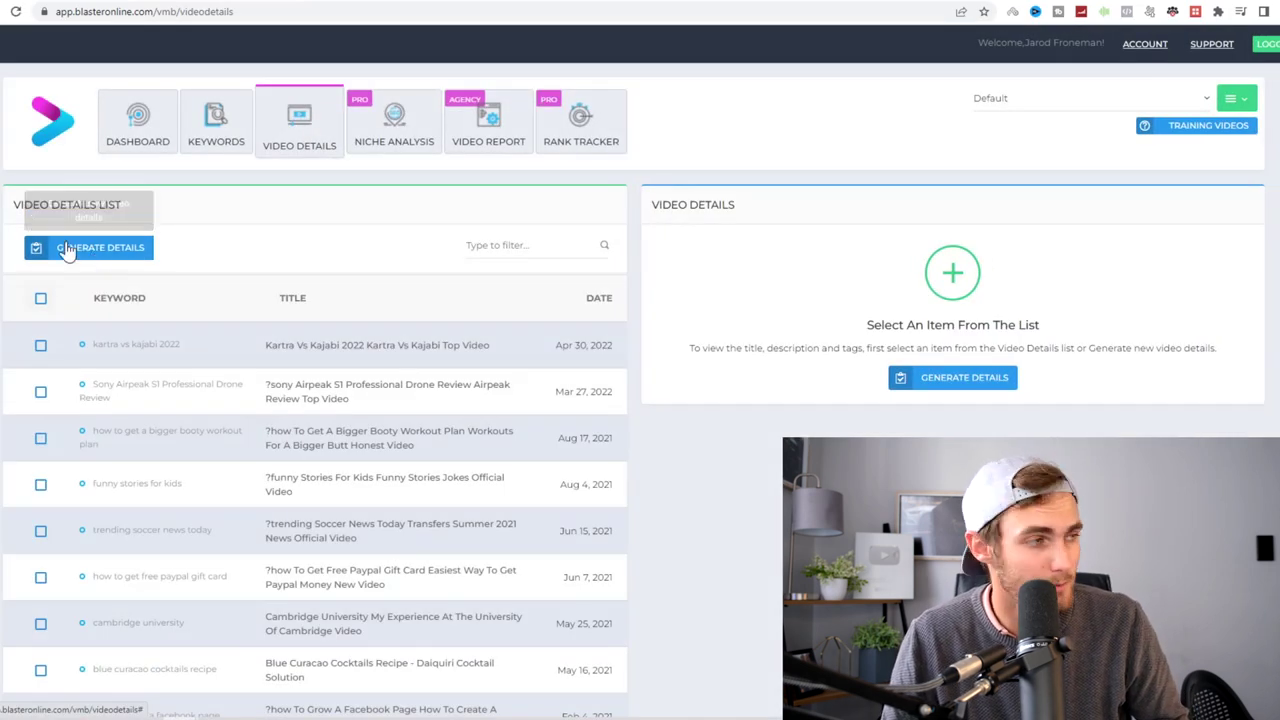
pyautogui.click(105, 252)
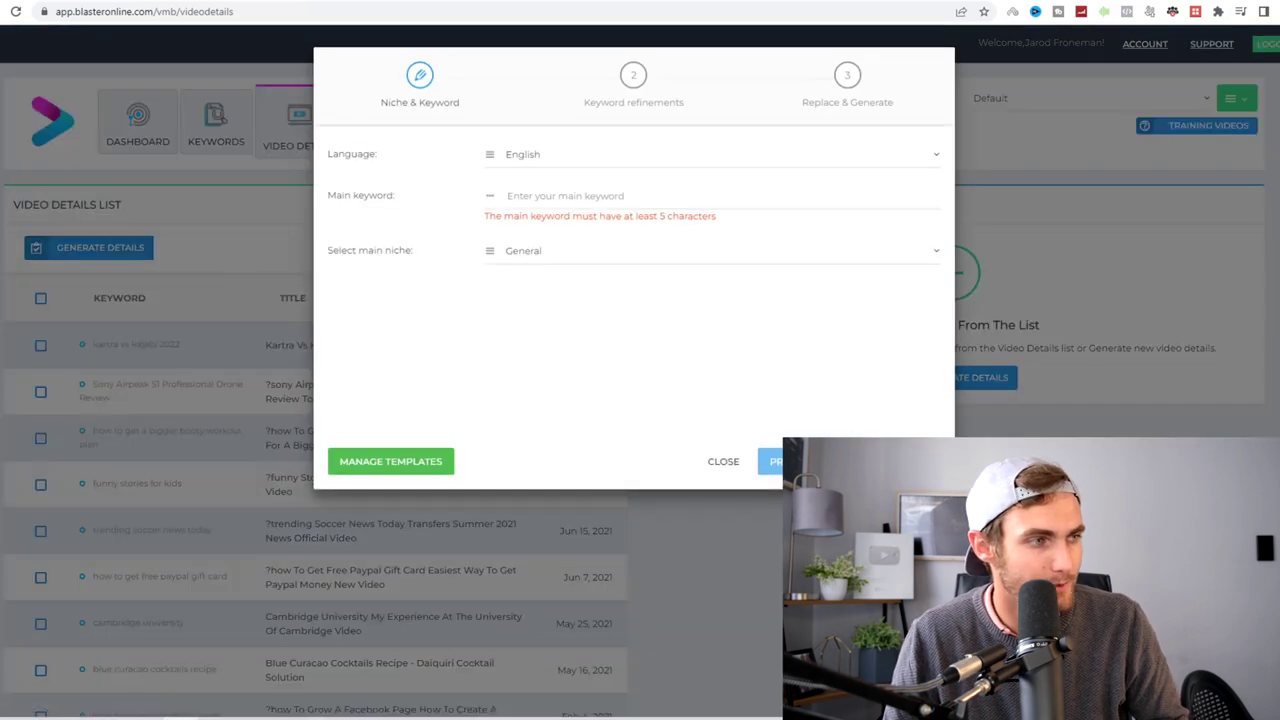
pyautogui.write('earth wind and fire videos')
pyautogui.click(514, 246)
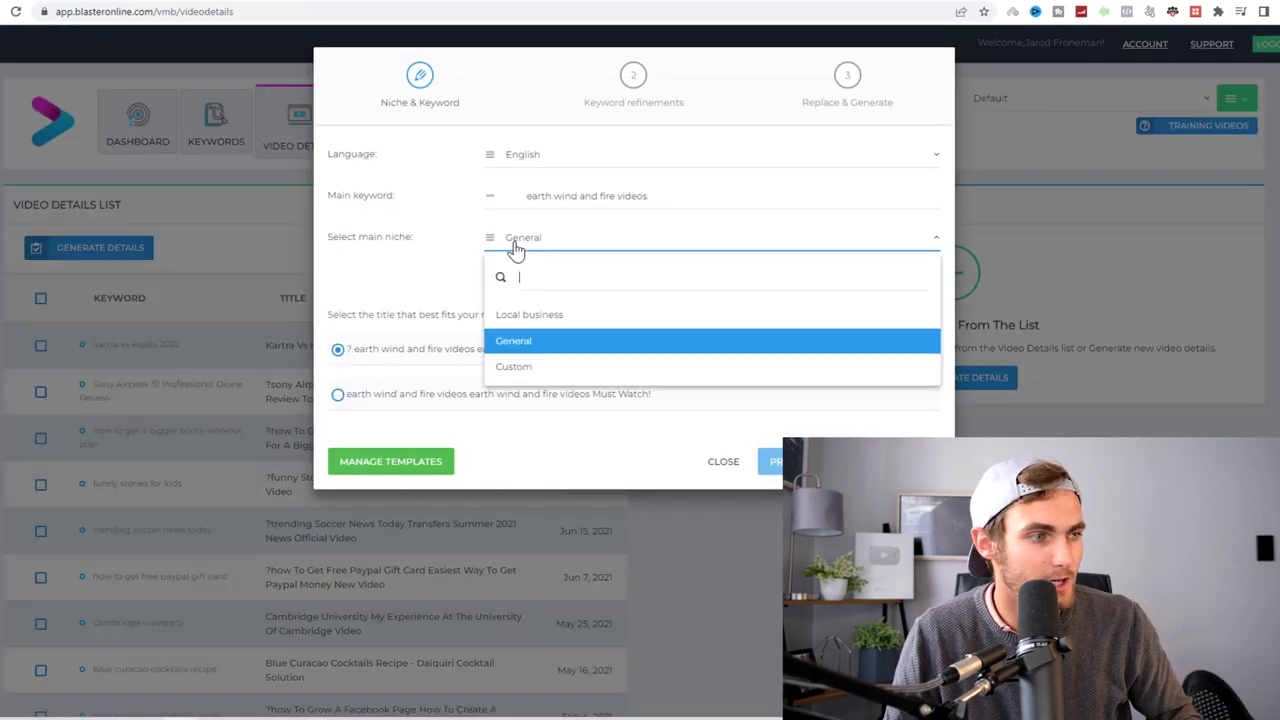
pyautogui.write('natur')
pyautogui.press('BackSpace')
pyautogui.press('BackSpace')
pyautogui.press('BackSpace')
pyautogui.click(510, 459)
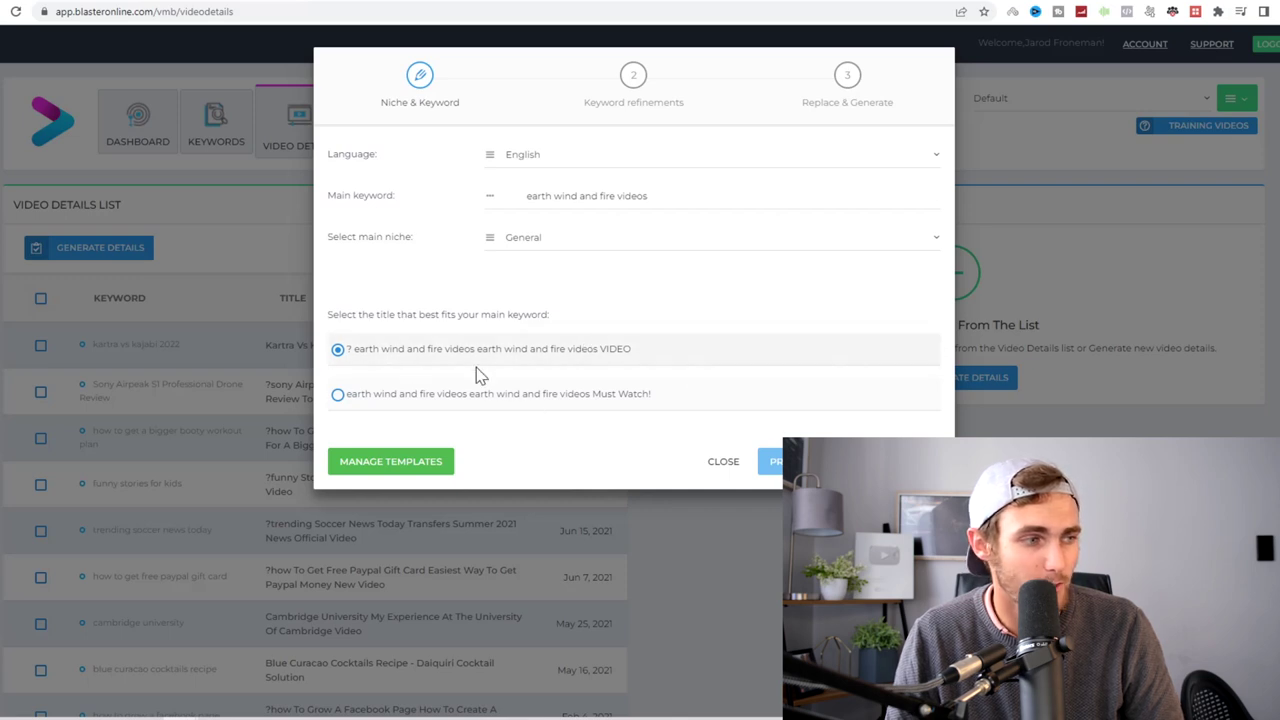
# Step: Add secondary keywords 'earth wind fire', 'earth wind & fire', 'earth wind and fire live', then generate
pyautogui.click(805, 461)
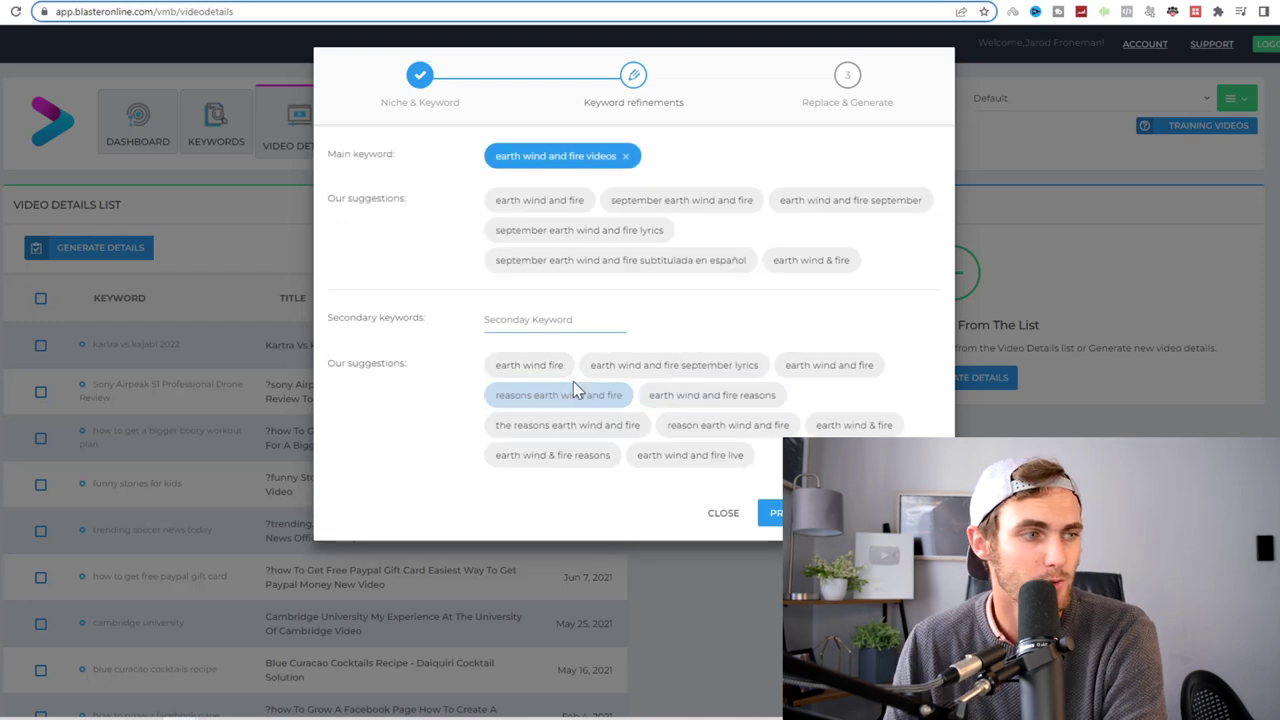
pyautogui.click(553, 376)
pyautogui.click(811, 260)
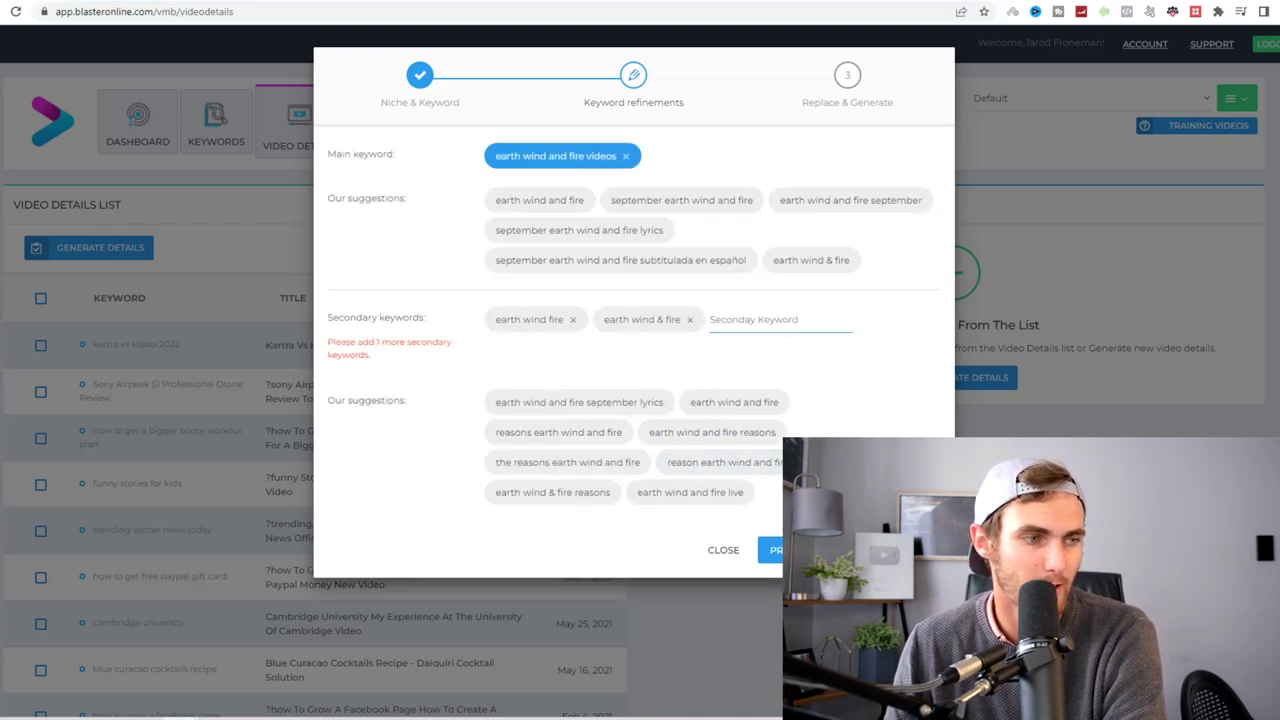
pyautogui.click(722, 494)
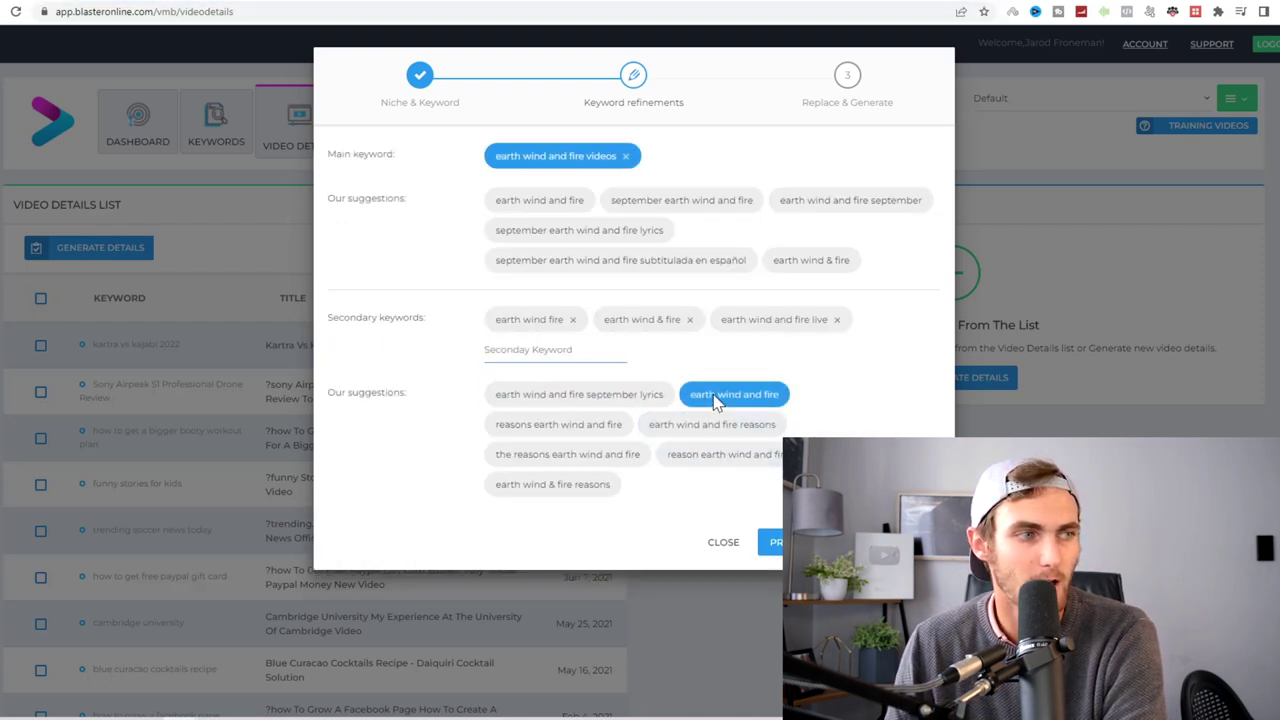
pyautogui.click(772, 542)
pyautogui.click(775, 488)
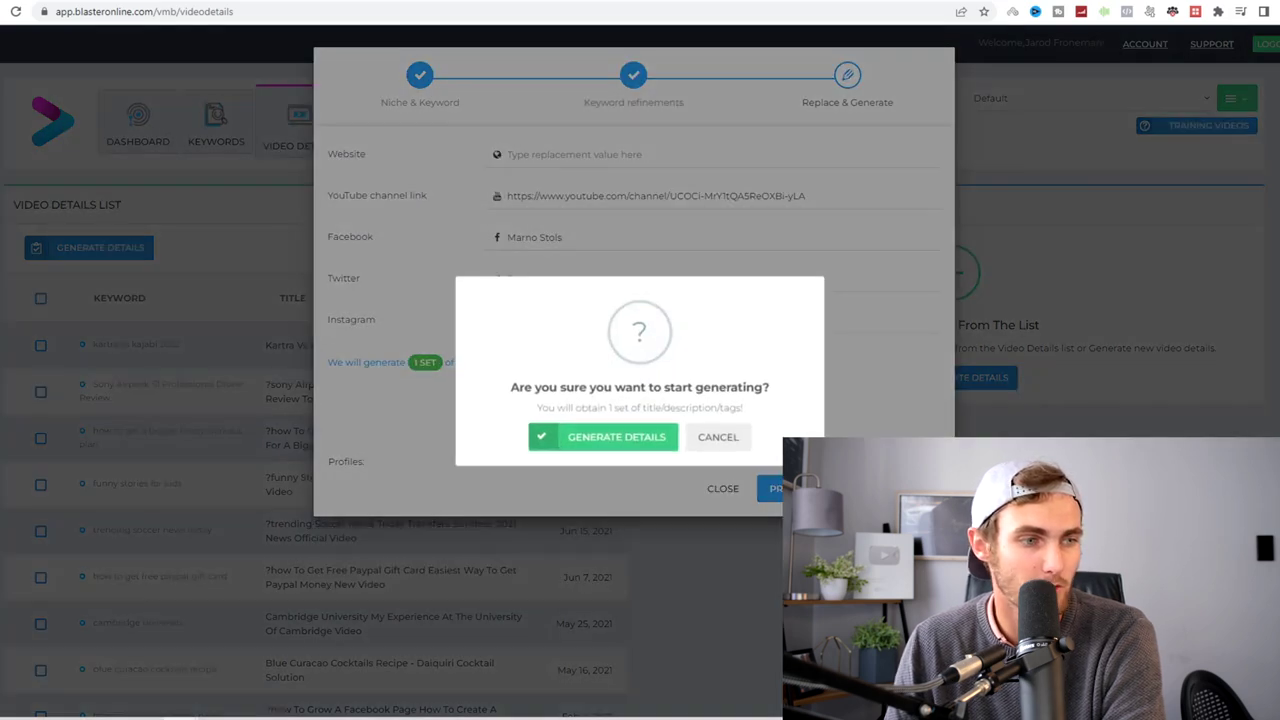
pyautogui.click(590, 431)
pyautogui.click(630, 430)
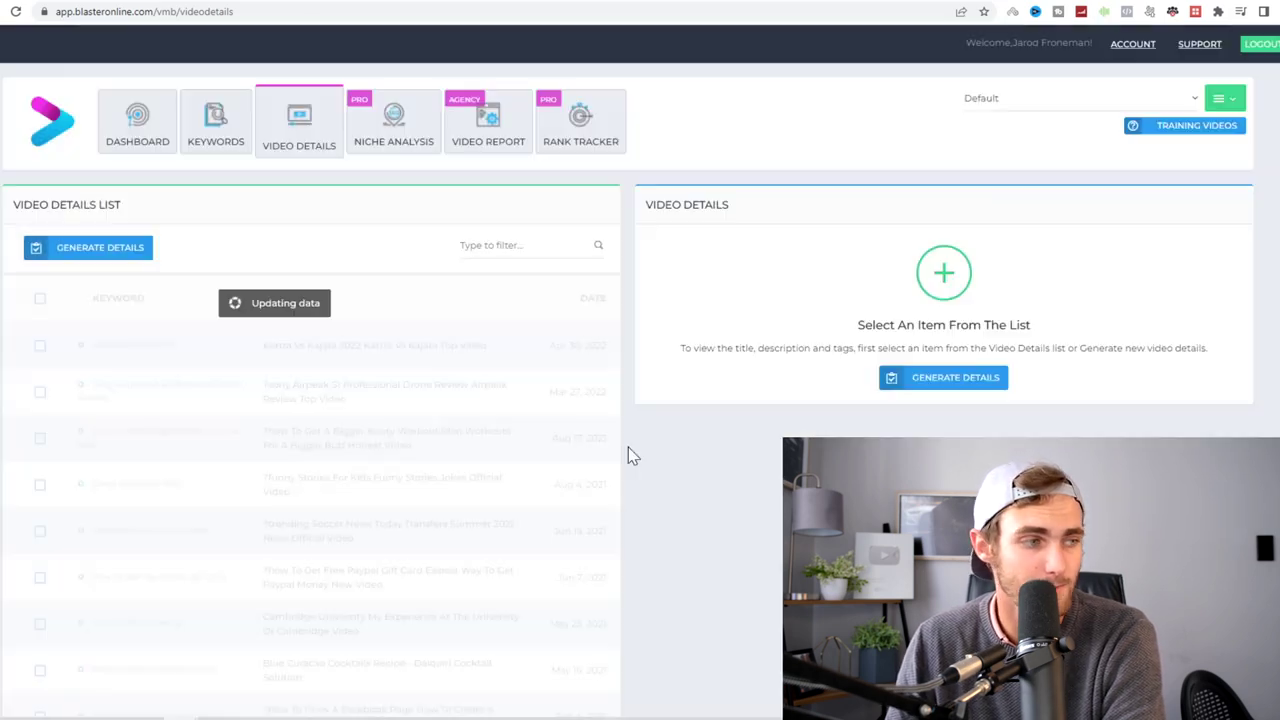
pyautogui.click(170, 342)
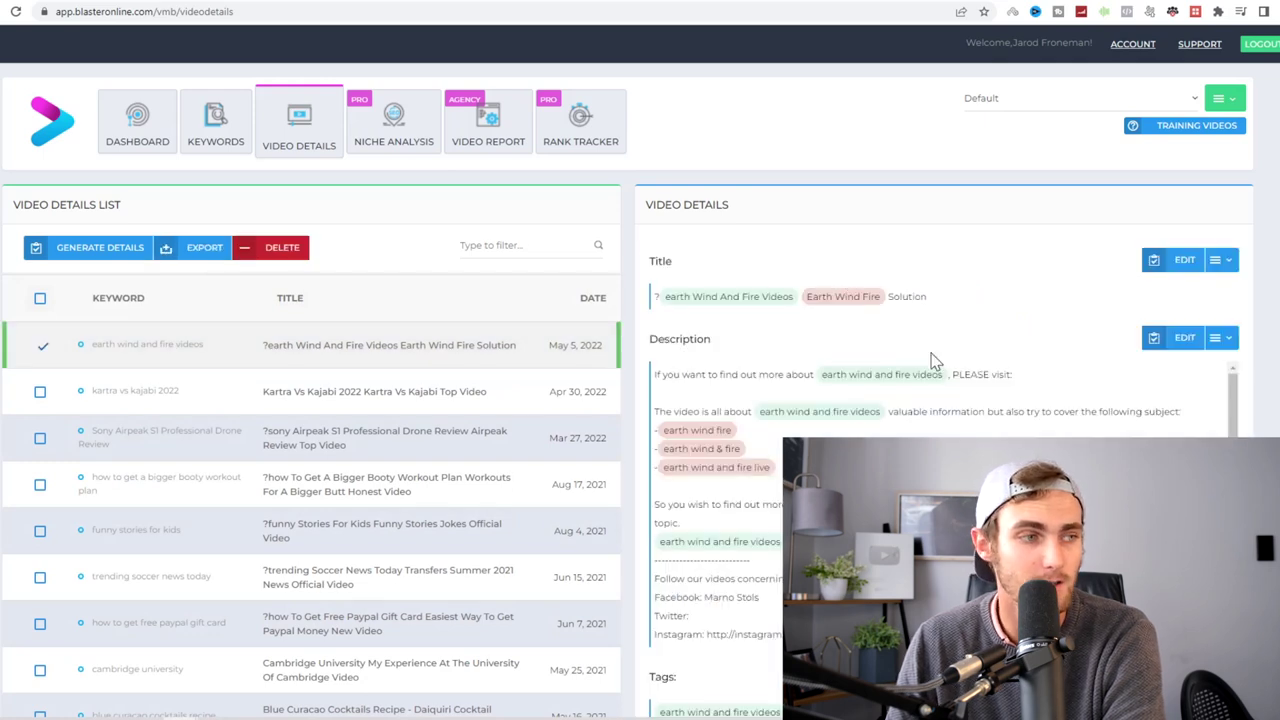
pyautogui.scroll(-3, 902, 363)
pyautogui.scroll(-4, 850, 380)
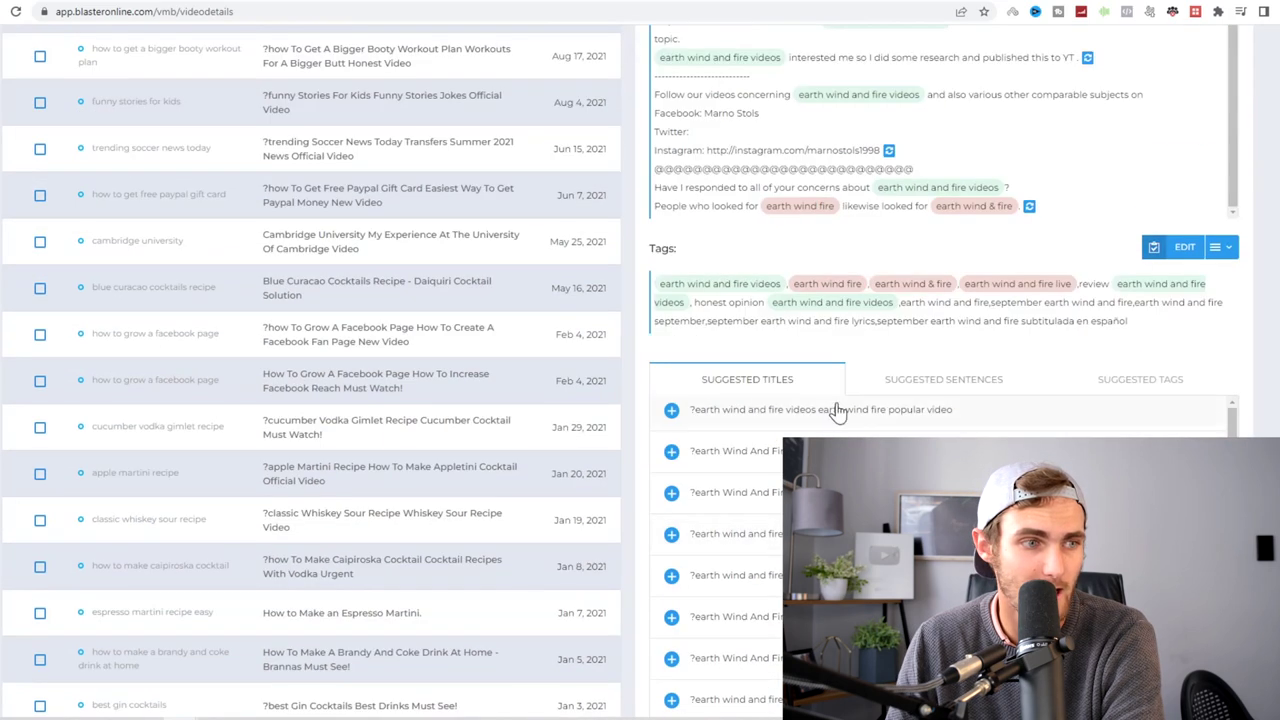
pyautogui.scroll(5, 790, 400)
pyautogui.scroll(3, 830, 300)
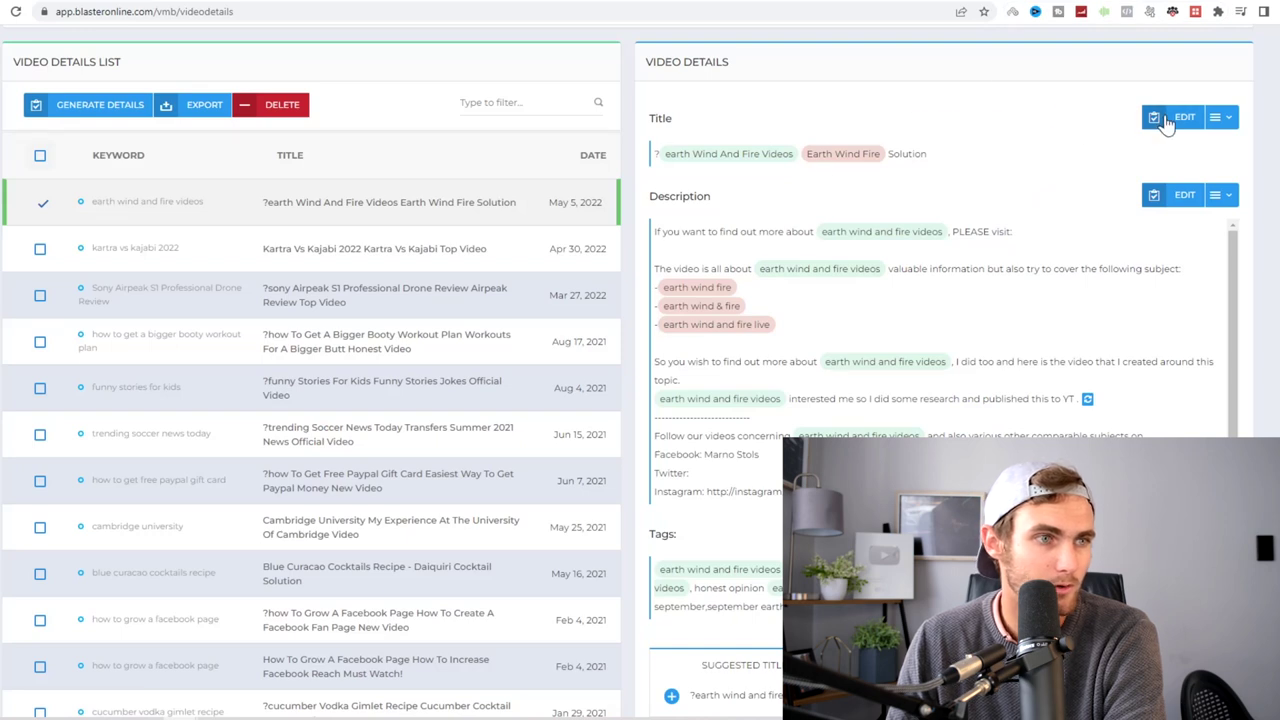
# Step: Replace the whole generated title with 'Relaxing Fire ASMR * 8 HOURS *'
pyautogui.click(1170, 117)
pyautogui.moveTo(904, 154); pyautogui.dragTo(652, 154)
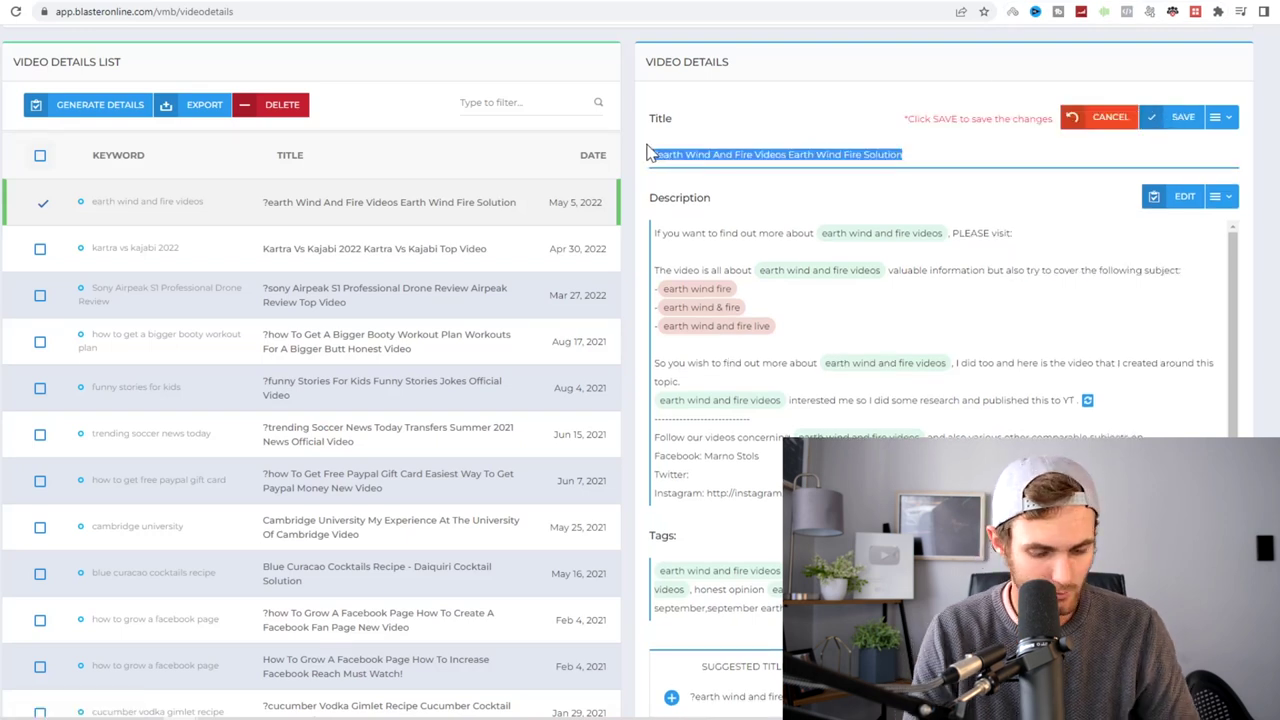
pyautogui.write('Relaxing')
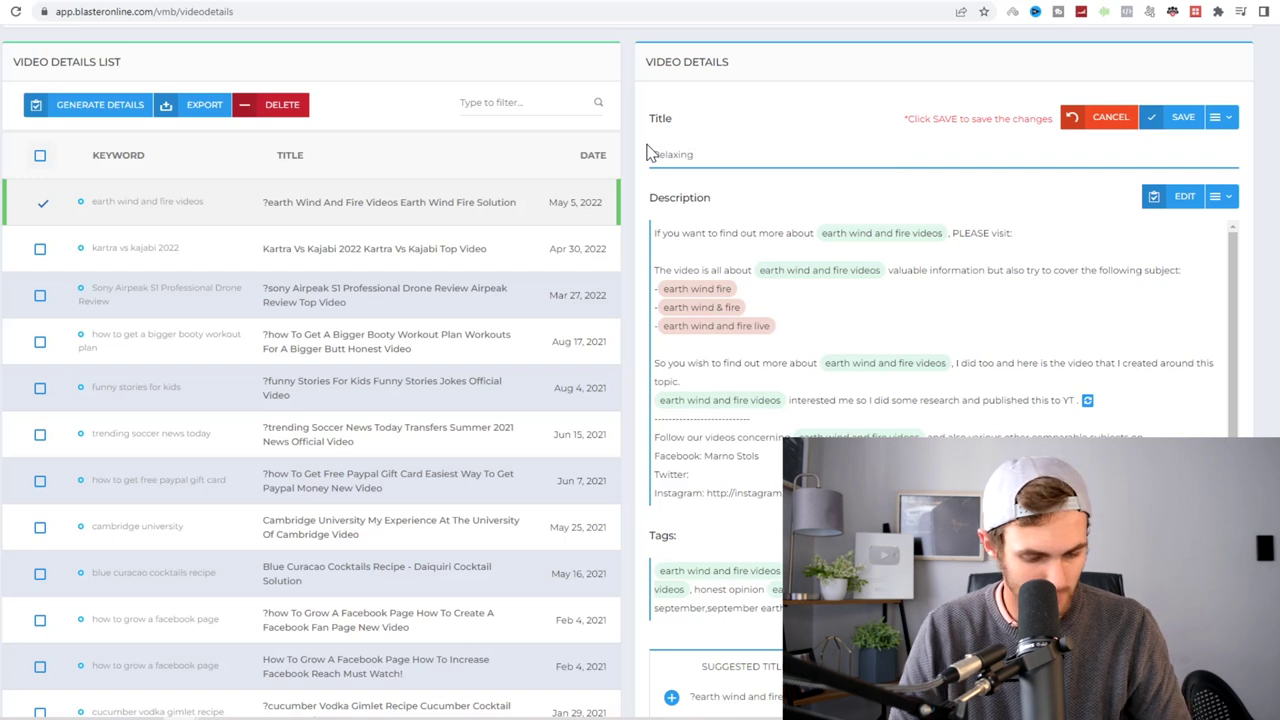
pyautogui.write(' Fire ASMR * 8 HOURS *')
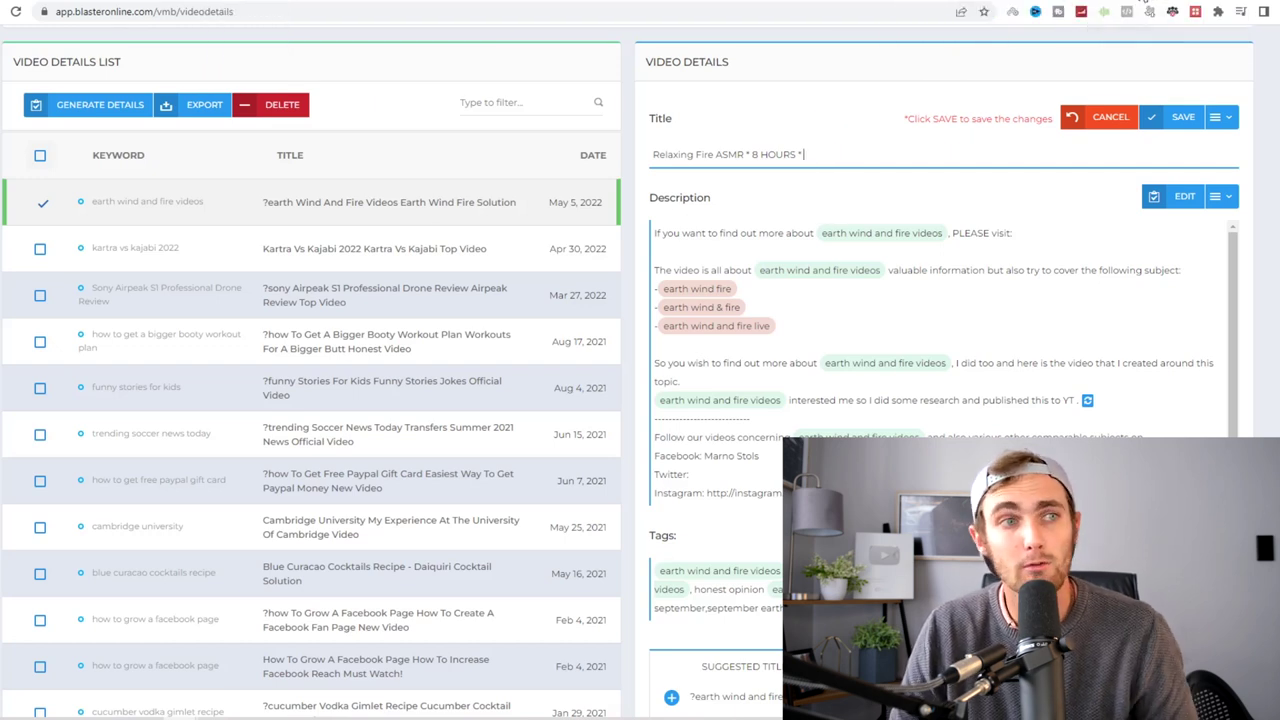
# Step: Search 'thumbnailblaster' in a new tab and open the thumbnailblaster.com result
pyautogui.hotkey('ctrl', 't')
pyautogui.write('thu')
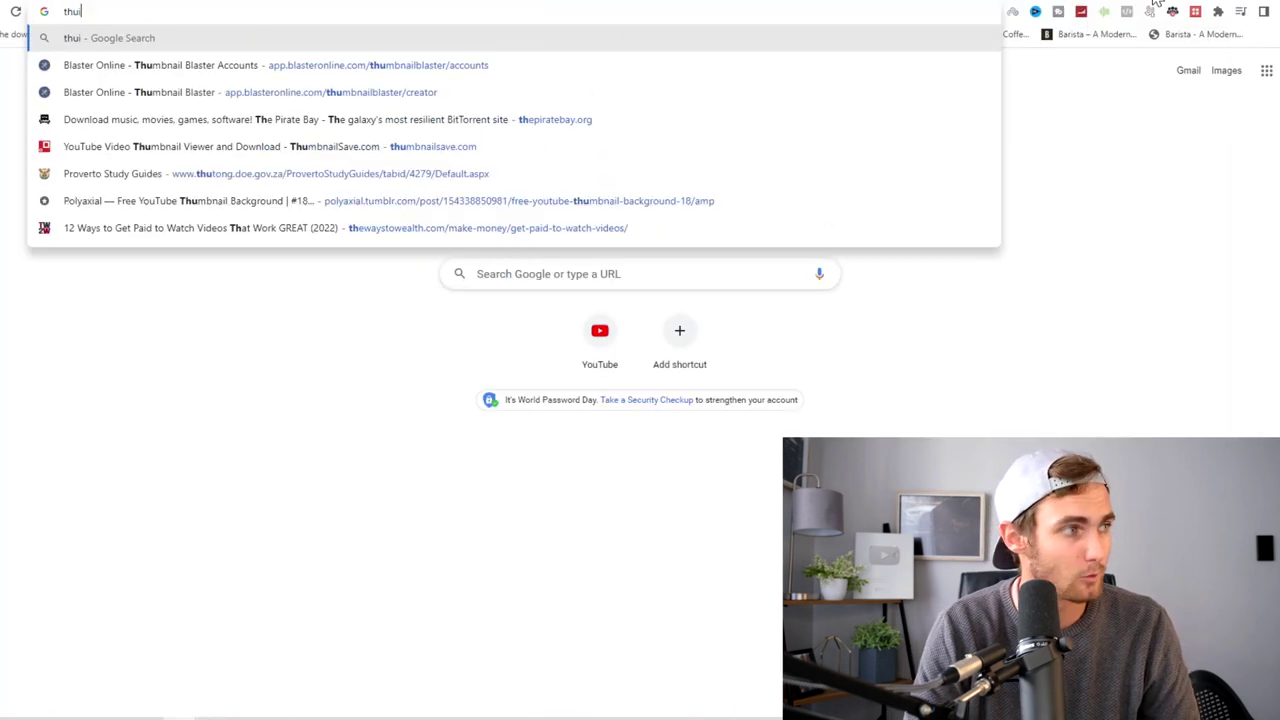
pyautogui.write('mb')
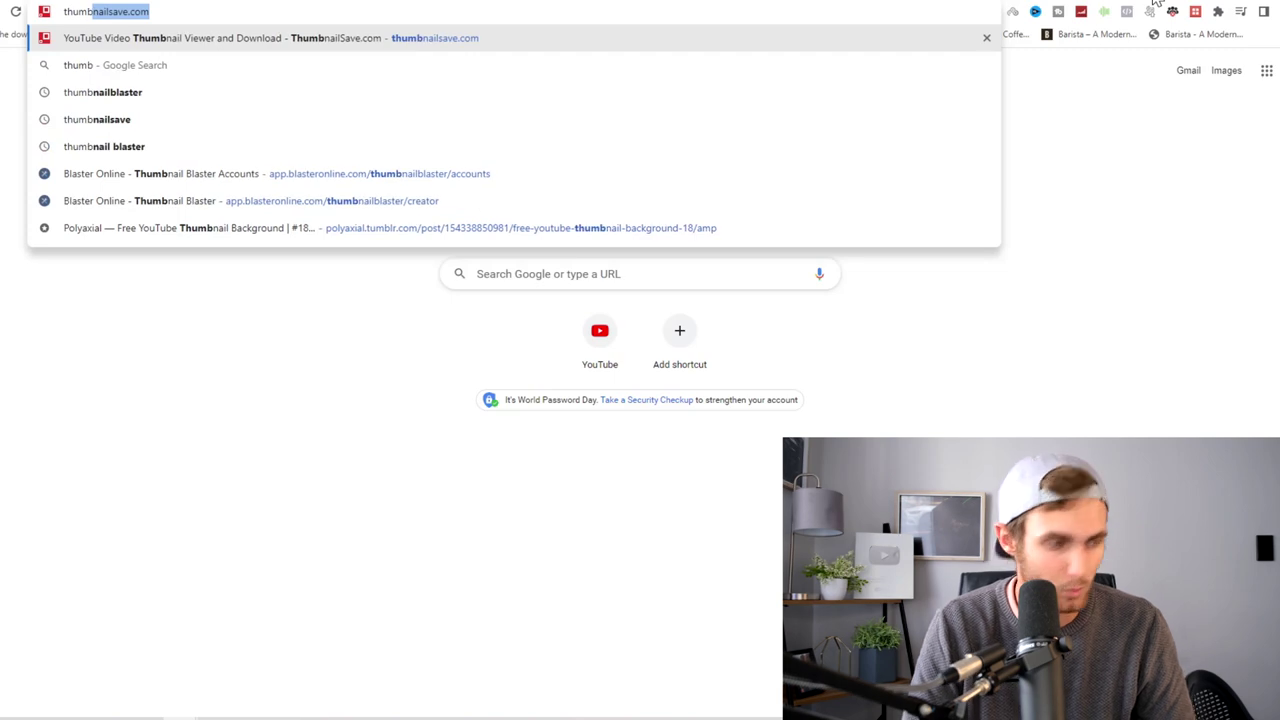
pyautogui.write('au')
pyautogui.press('BackSpace')
pyautogui.write('ilblaster')
pyautogui.press('Return')
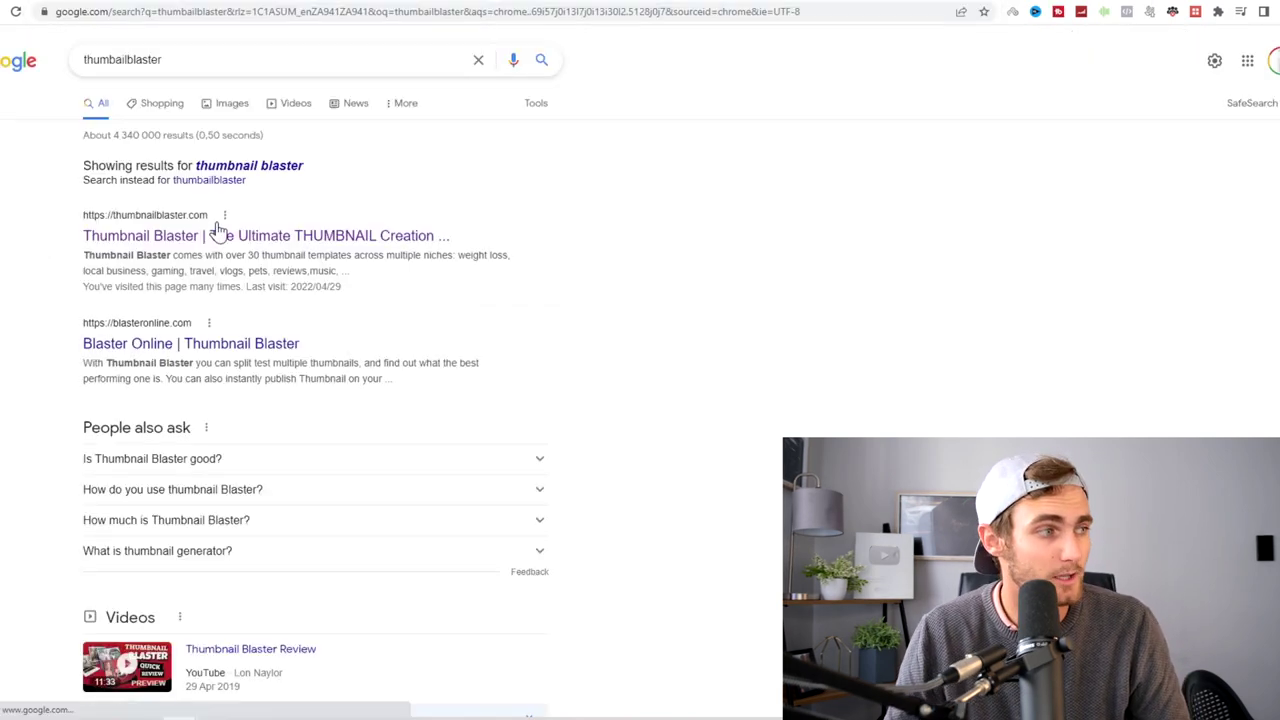
pyautogui.click(212, 245)
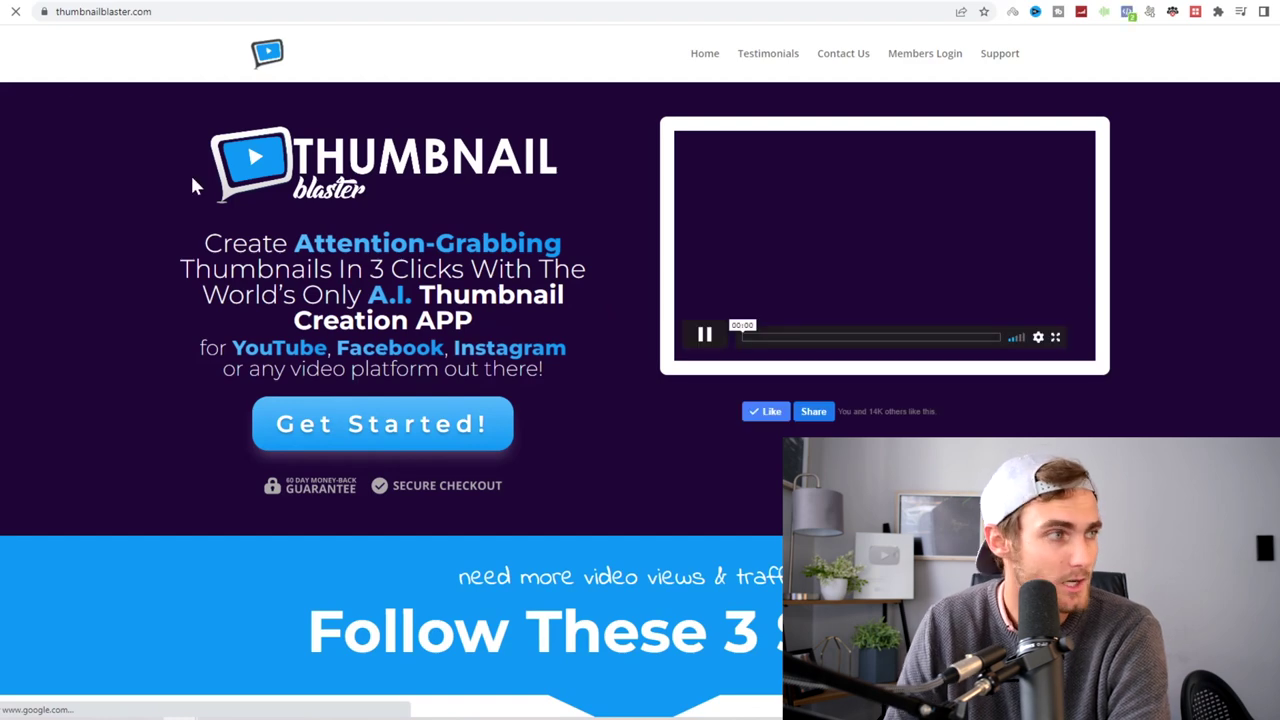
# Step: Scroll through Thumbnail Blaster's steps and example thumbnail template gallery
pyautogui.scroll(-2, 640, 360)
pyautogui.scroll(-5, 640, 360)
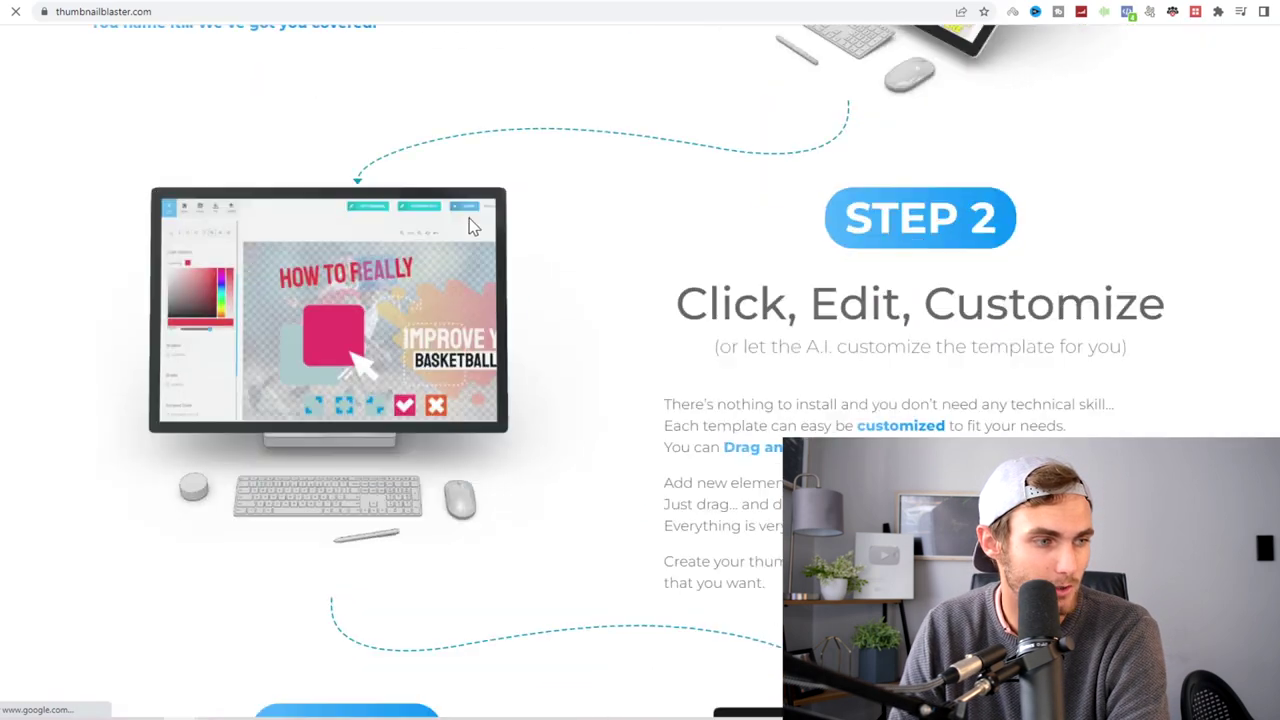
pyautogui.scroll(-5, 640, 360)
pyautogui.scroll(-10, 500, 246)
pyautogui.scroll(4, 611, 266)
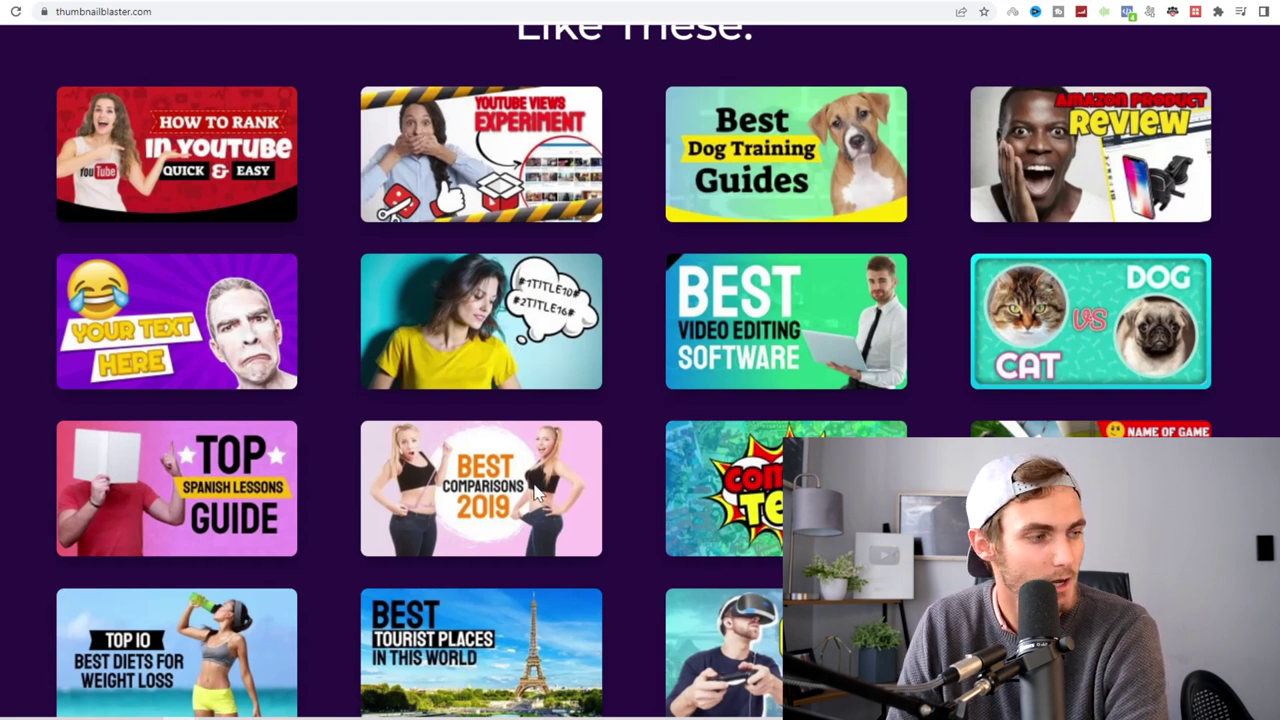
pyautogui.scroll(-2, 443, 528)
pyautogui.scroll(2, 492, 565)
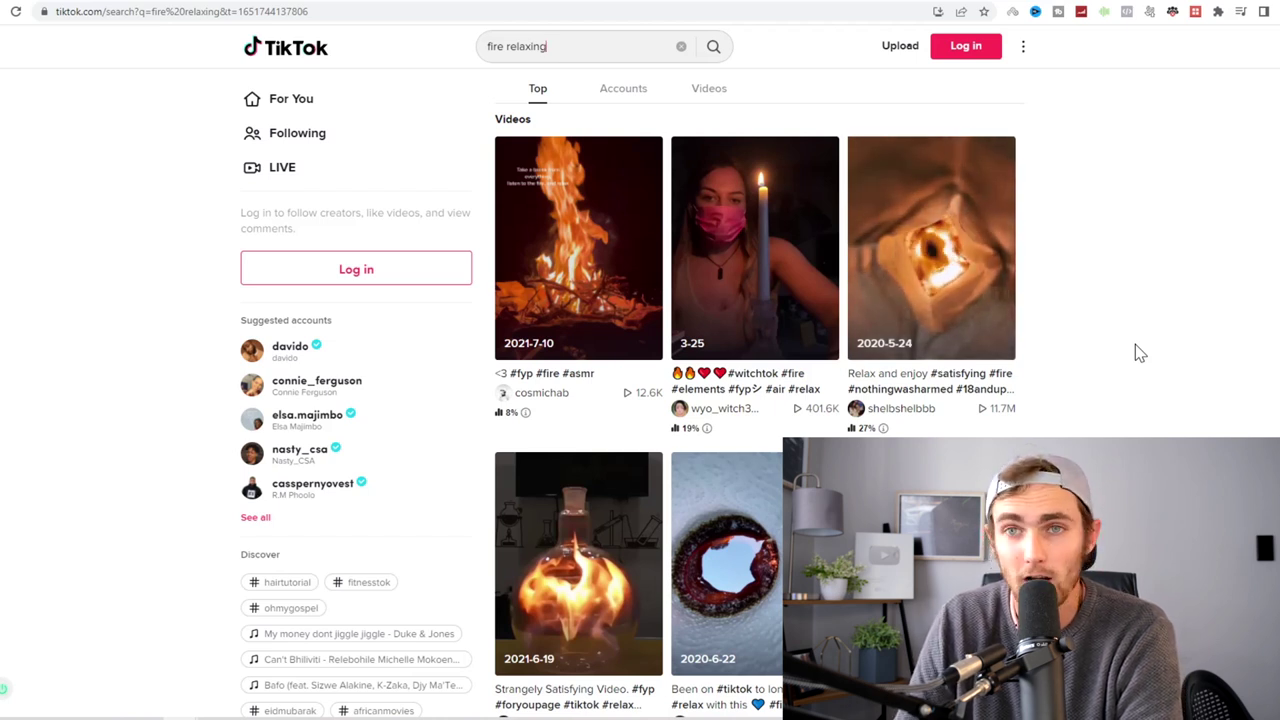
pyautogui.scroll(-2, 1114, 300)
pyautogui.scroll(2, 1114, 314)
pyautogui.moveTo(547, 46); pyautogui.dragTo(471, 51)
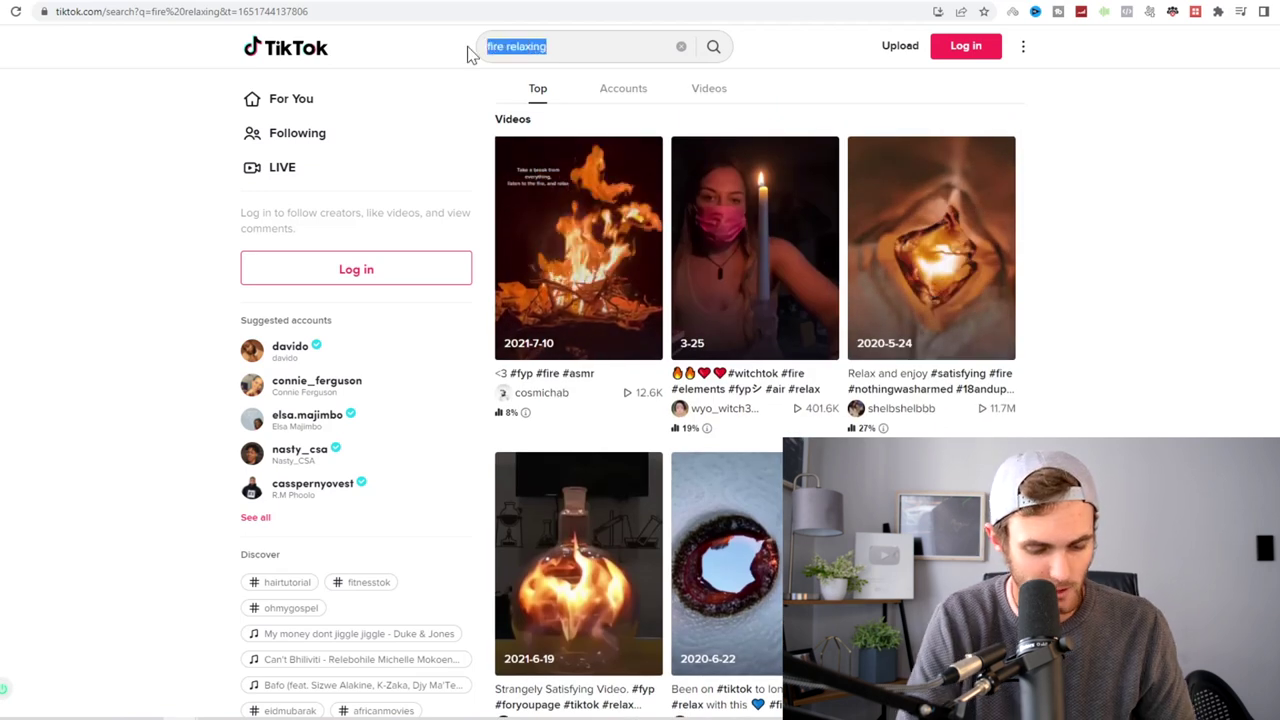
pyautogui.write('jayfroneman')
pyautogui.press('Return')
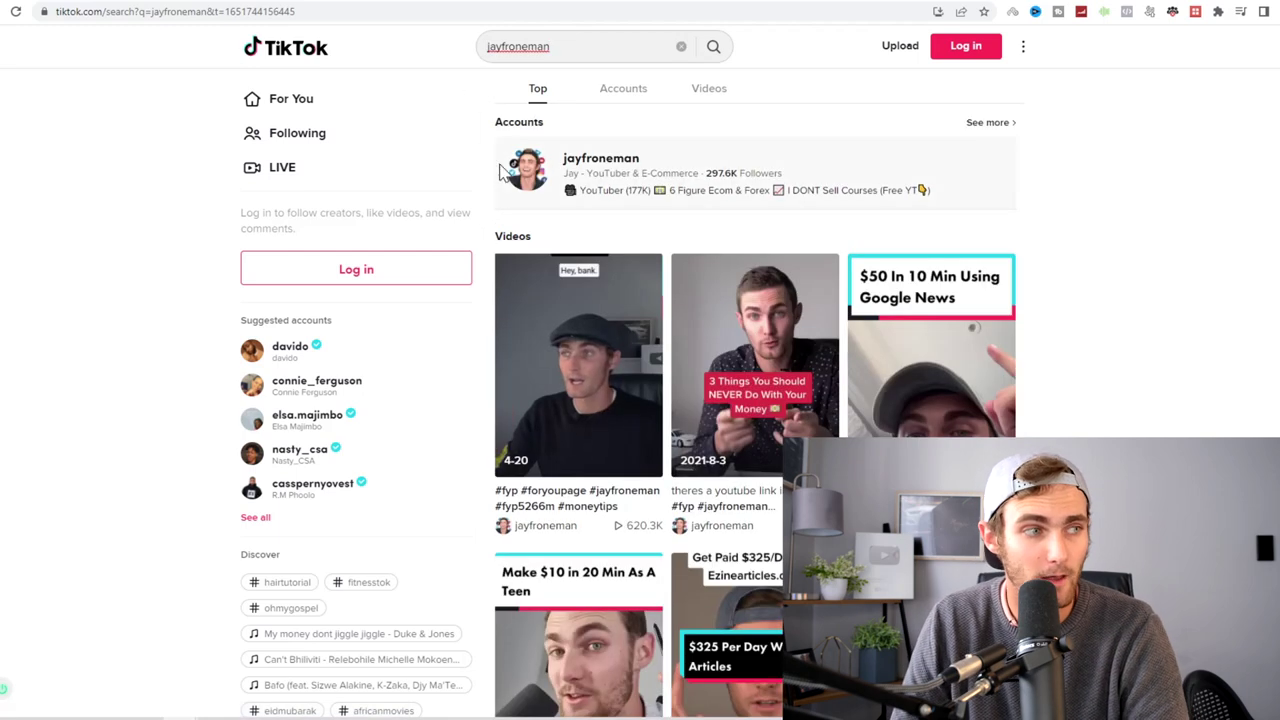
pyautogui.click(600, 158)
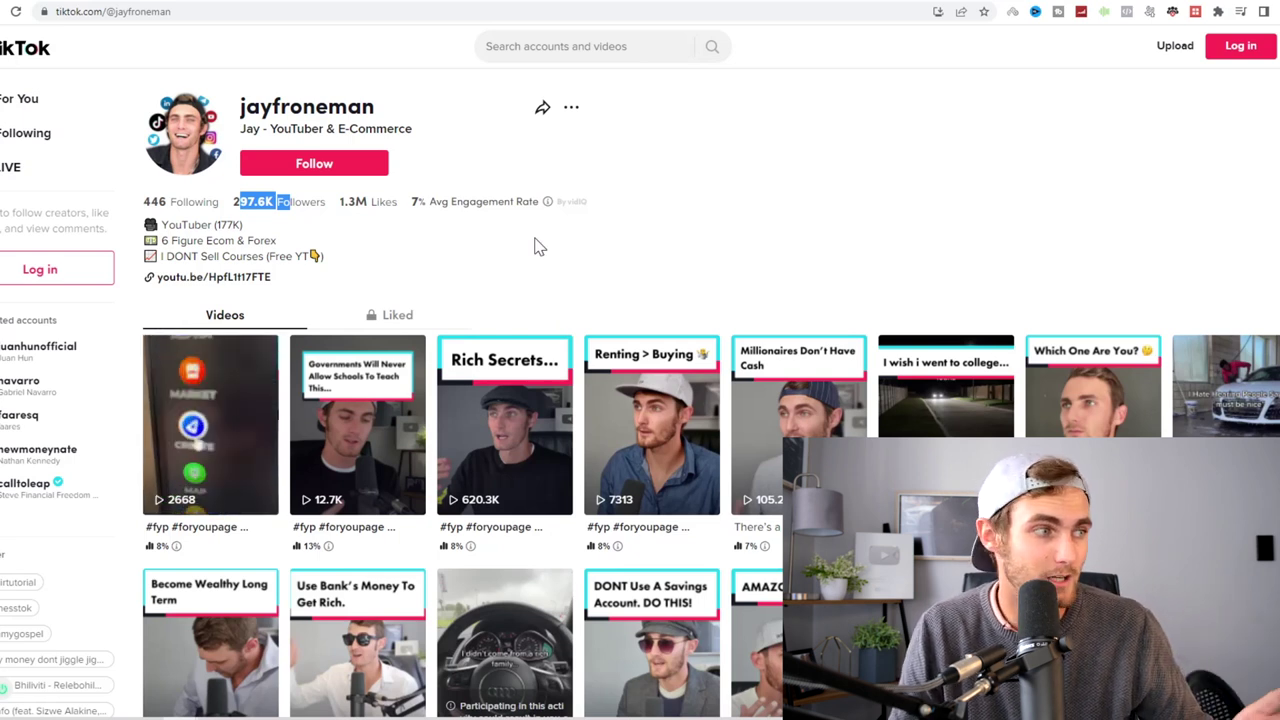
pyautogui.click(541, 50)
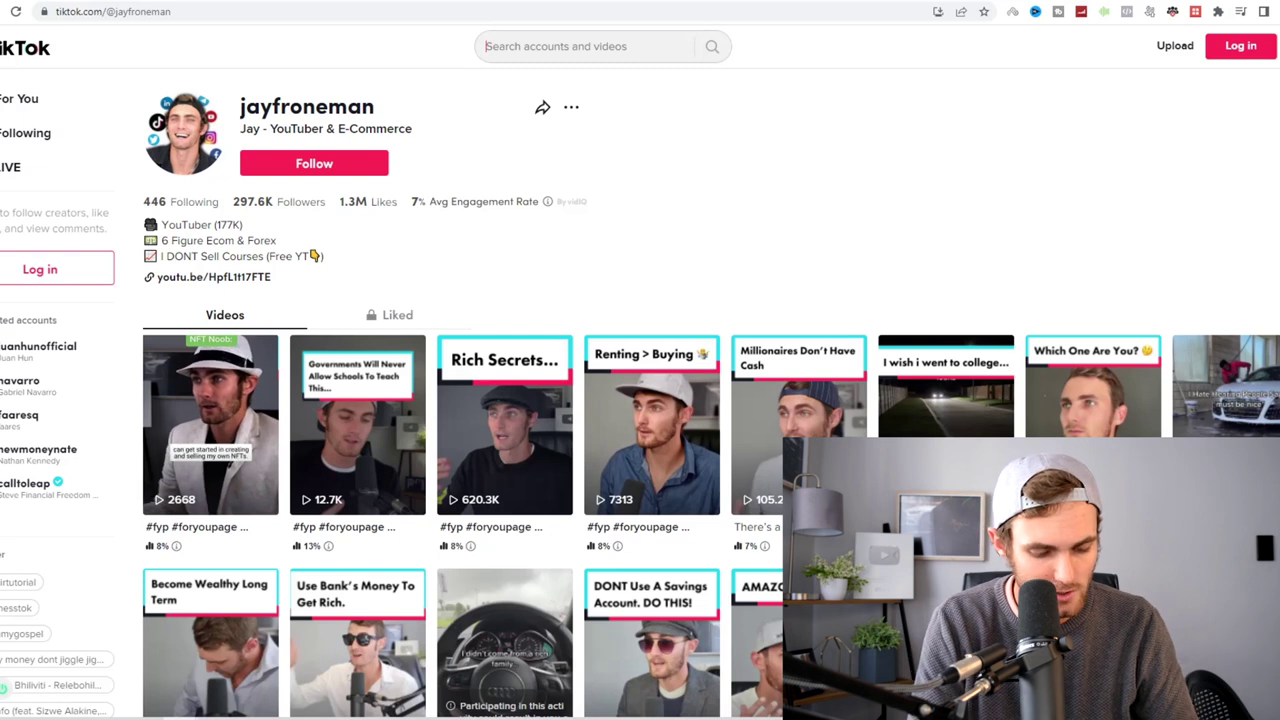
pyautogui.write('fire relaxing')
pyautogui.press('Return')
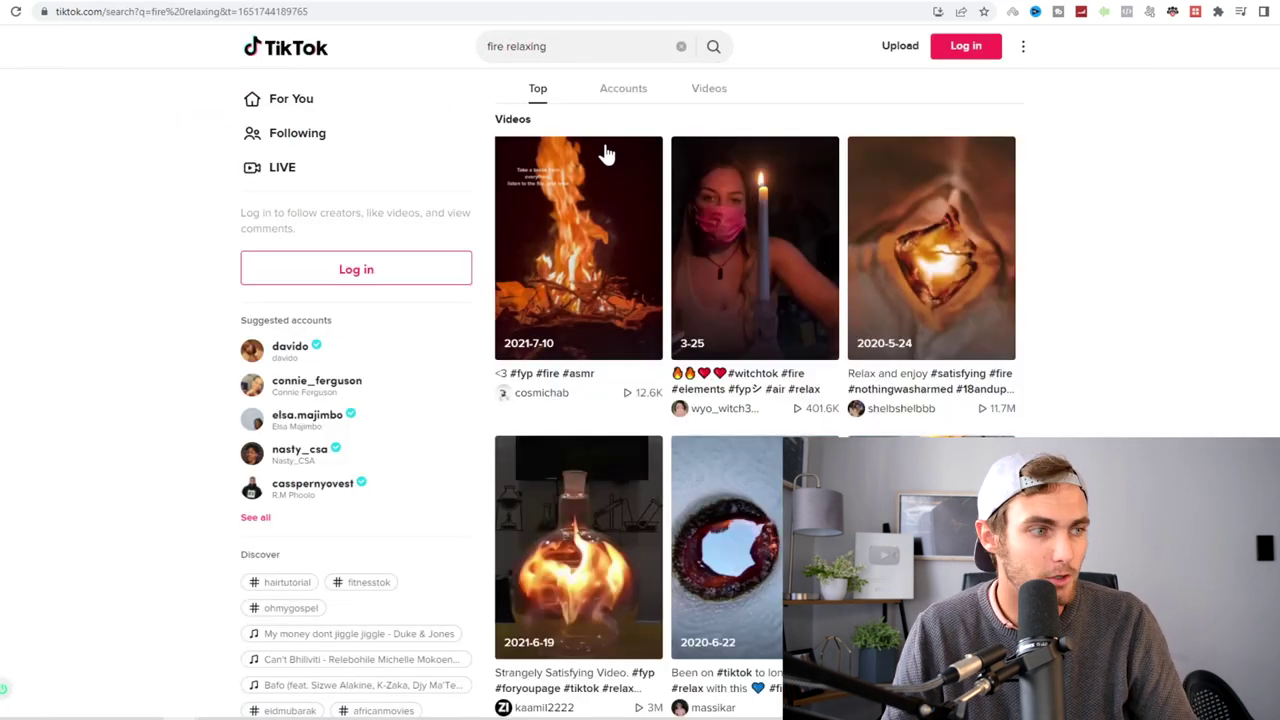
pyautogui.moveTo(754, 248)
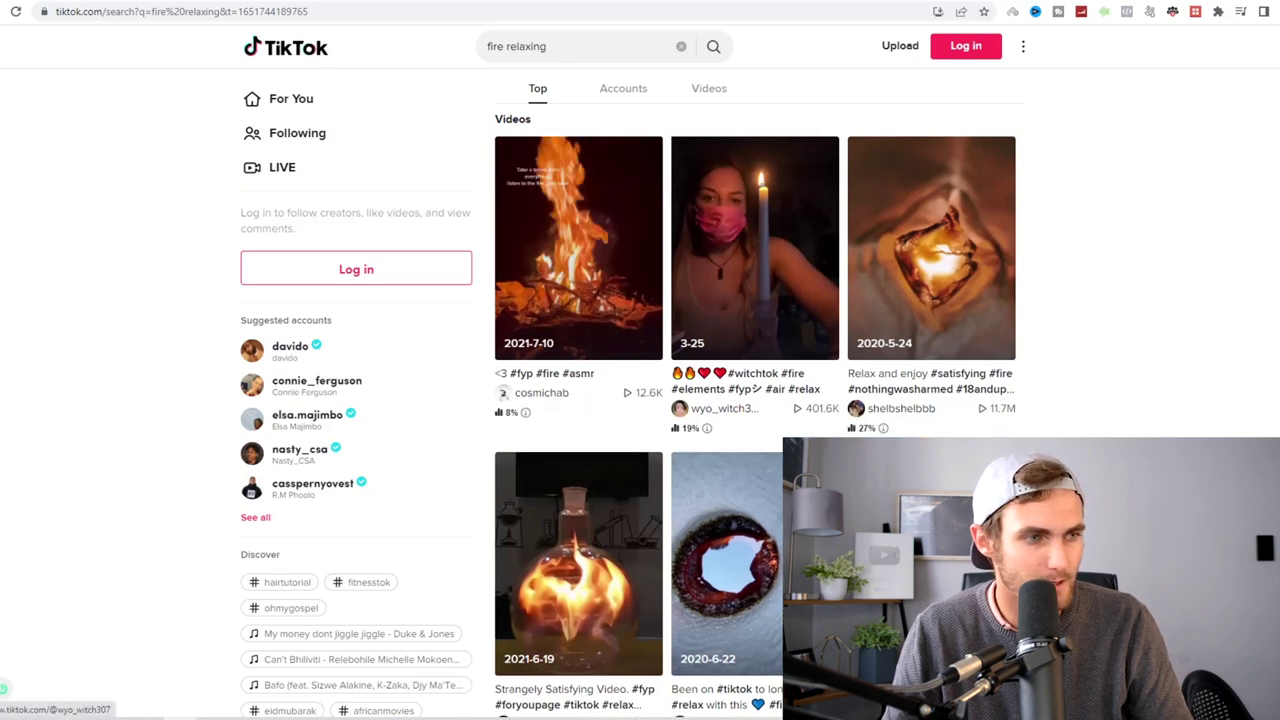
# Step: Open the top campfire creator's profile, watch their 12.6K-view fire clip, then return
pyautogui.click(555, 396)
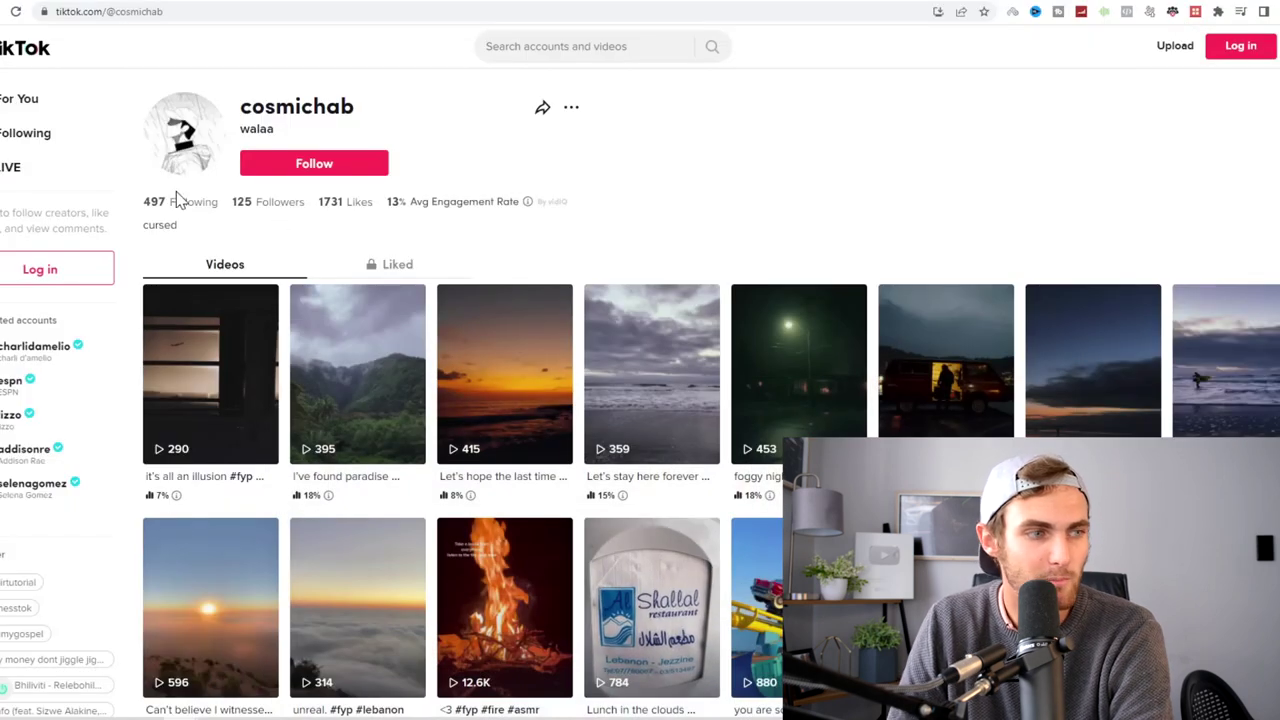
pyautogui.click(462, 604)
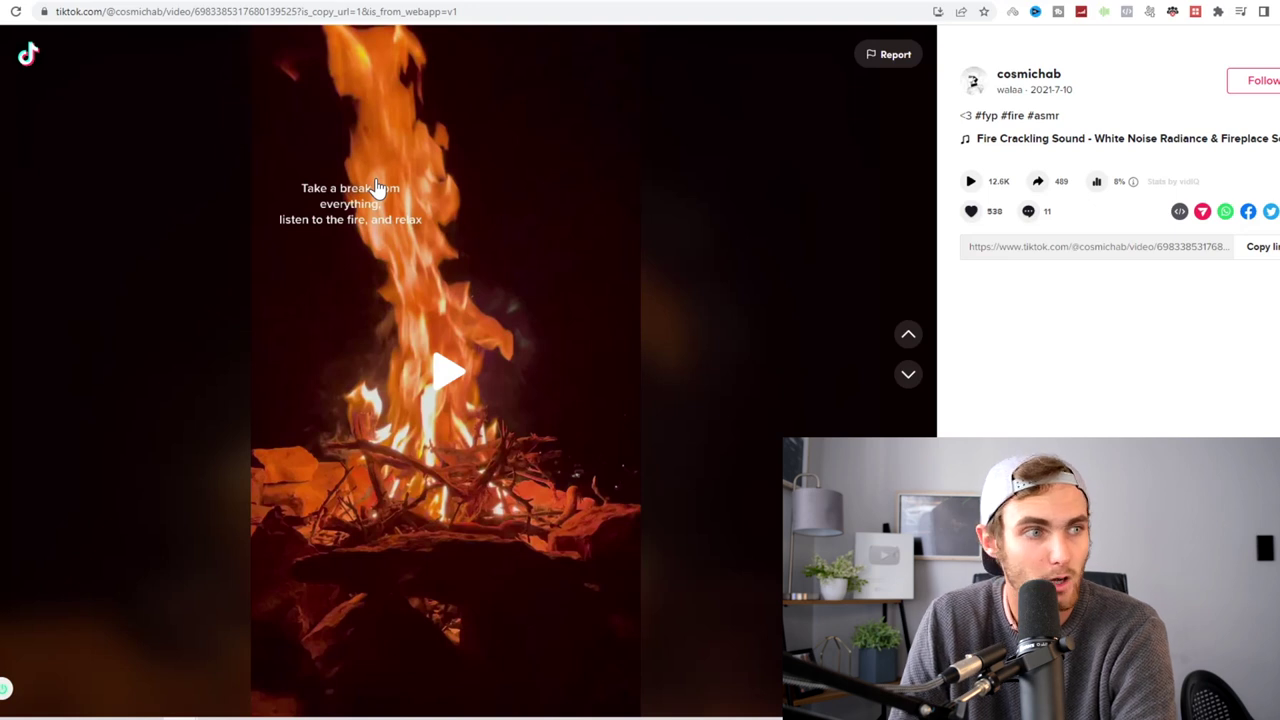
pyautogui.click(28, 54)
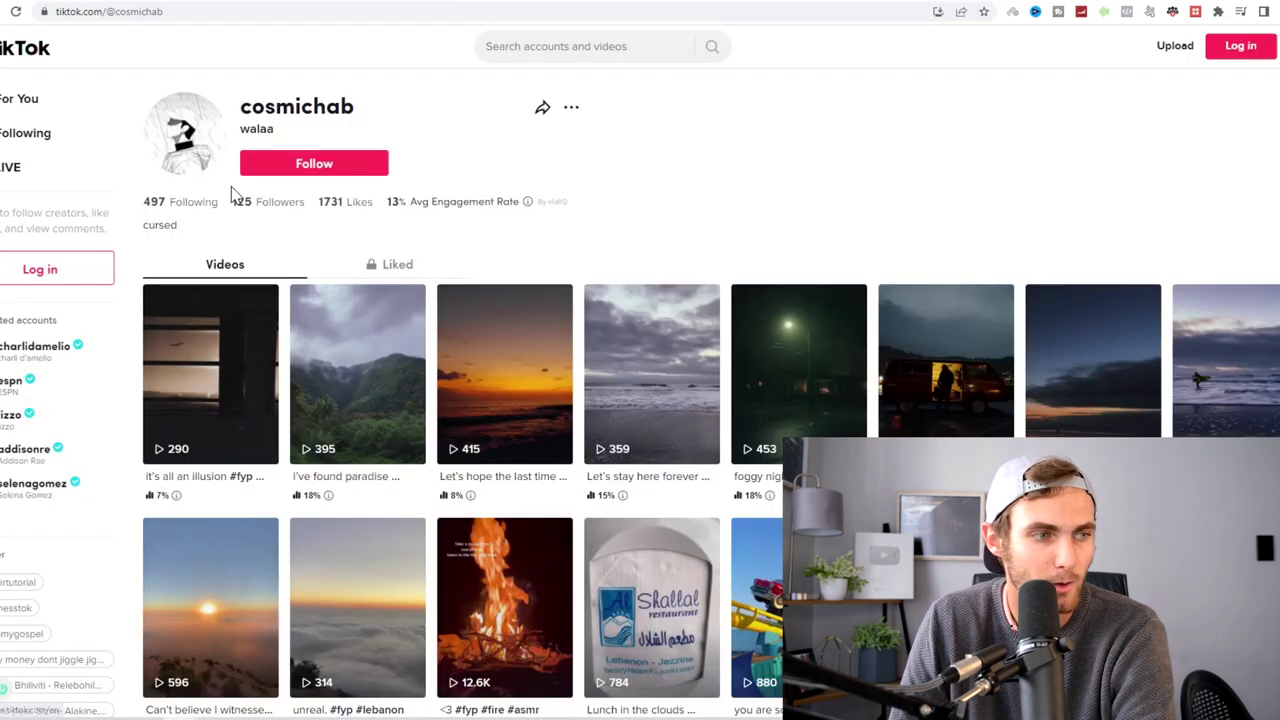